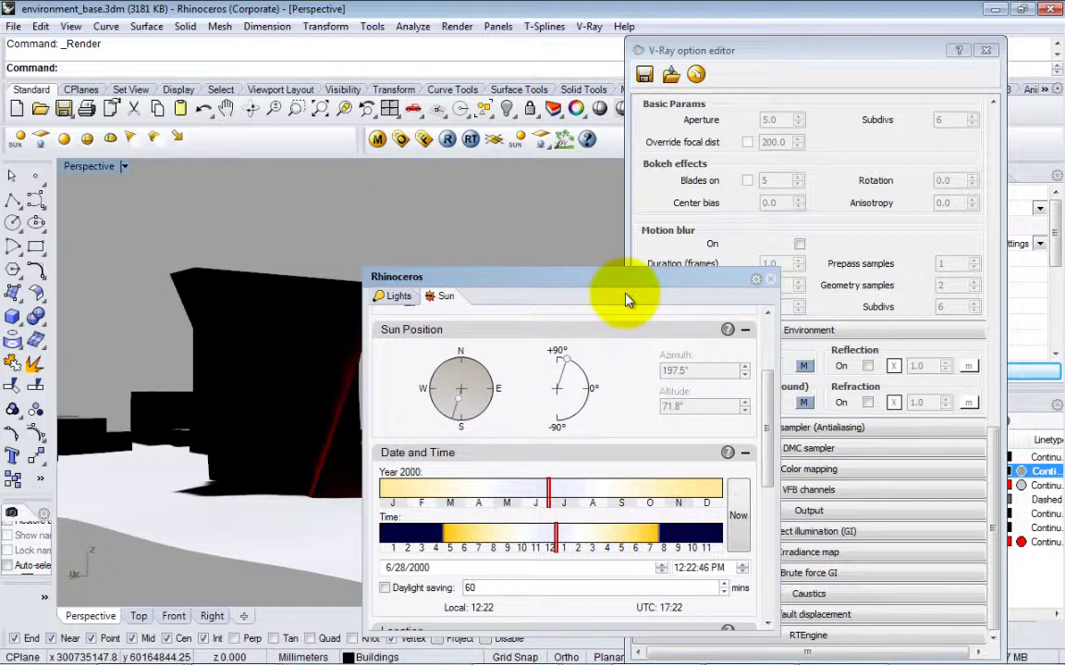
Close the V-Ray options editor and Sun panel, then orbit to a steep view of the whole site
{"action": "left_click", "coordinate": [986, 50]}
{"action": "left_click", "coordinate": [760, 279]}
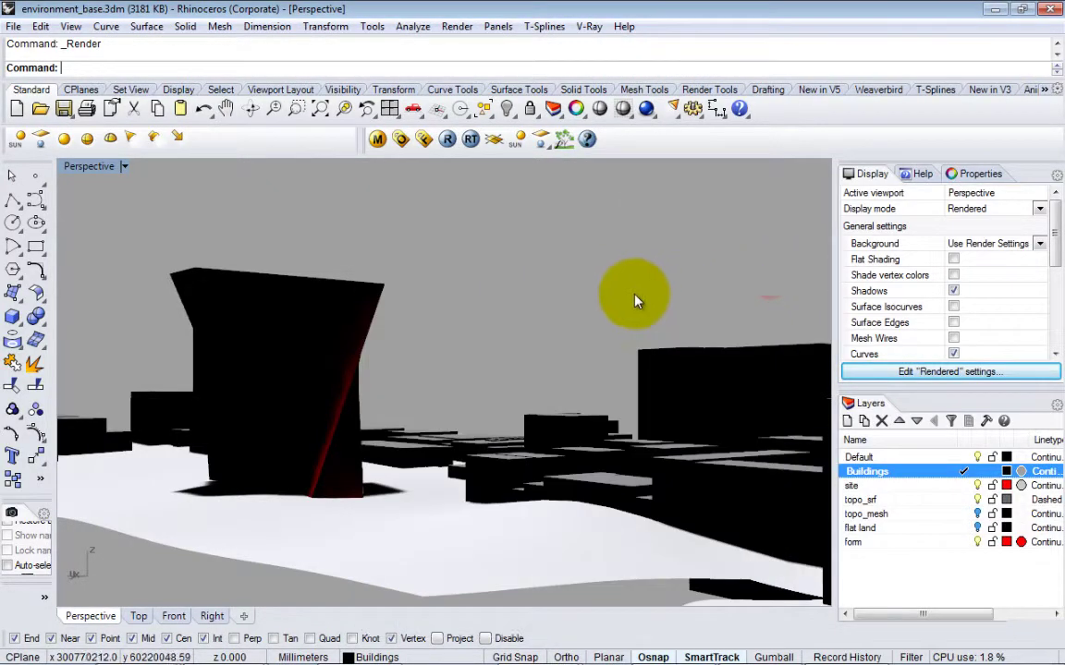
{"action": "right_click_drag", "start_coordinate": [628, 296], "coordinate": [621, 435]}
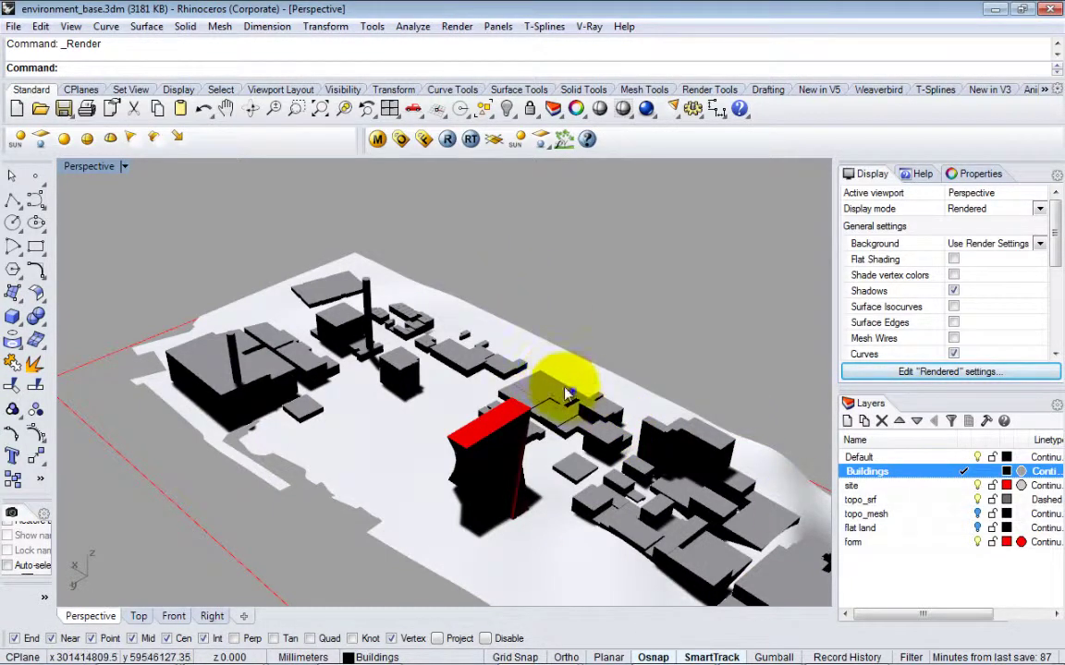
{"action": "right_click_drag", "start_coordinate": [545, 395], "coordinate": [440, 369]}
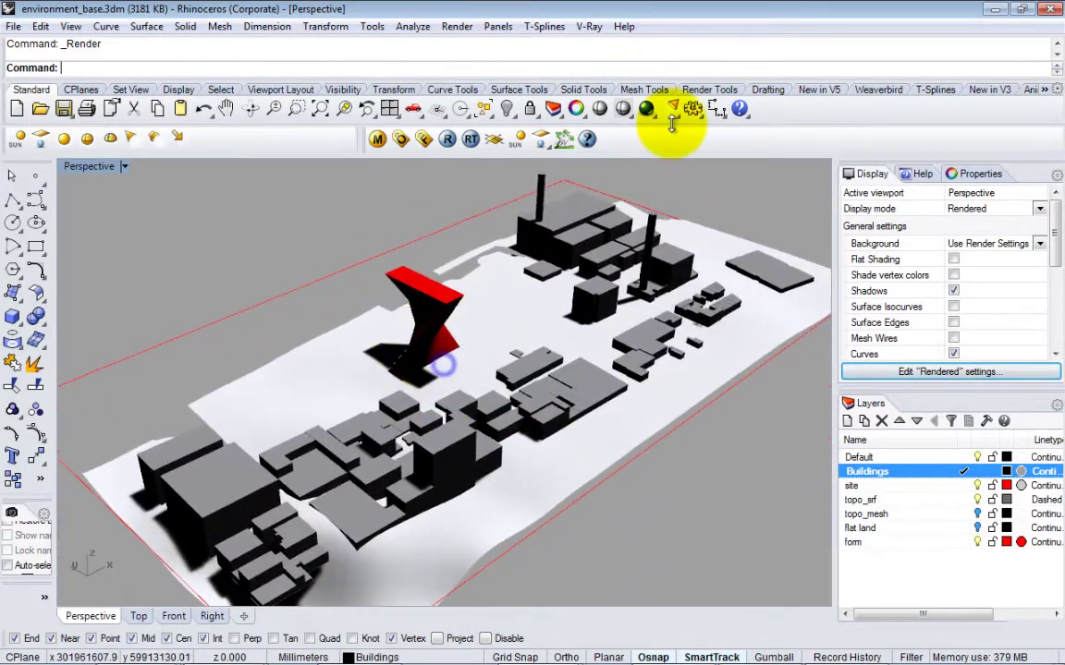
Enable the Animation toolbar from the toolbar options menu and switch to its tab
{"action": "left_click", "coordinate": [1044, 90]}
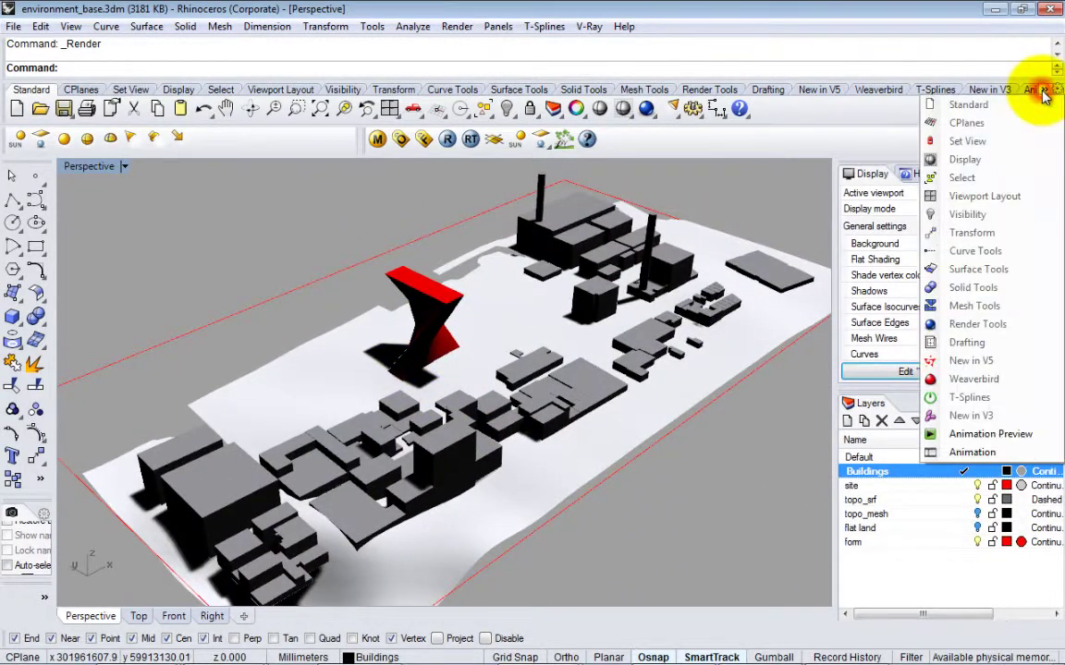
{"action": "left_click", "coordinate": [894, 109]}
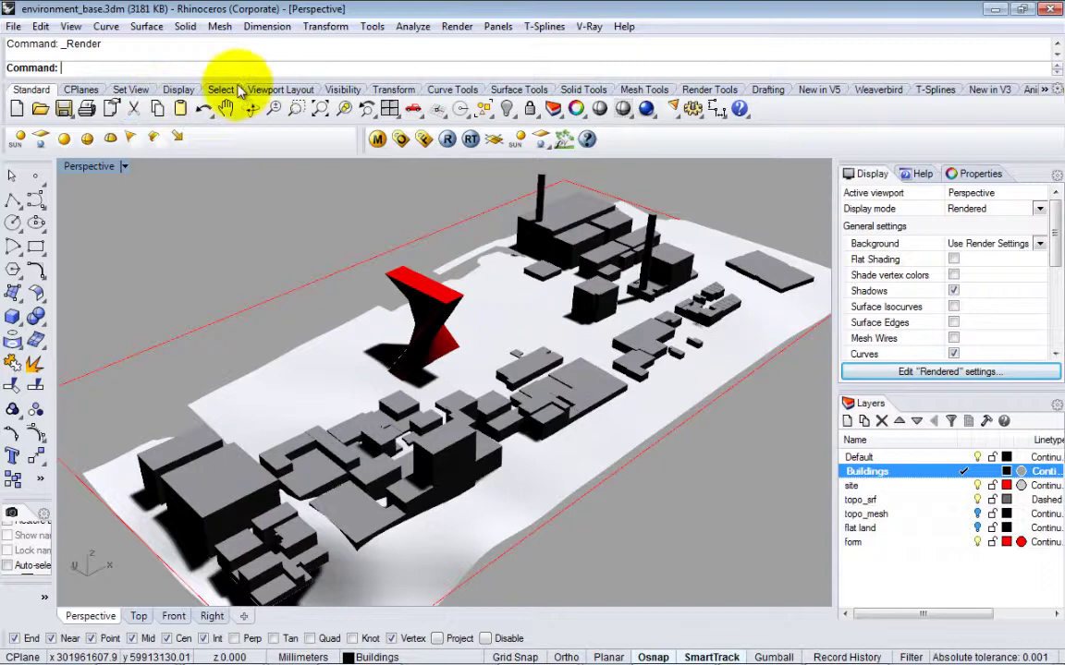
{"action": "left_click", "coordinate": [1056, 89]}
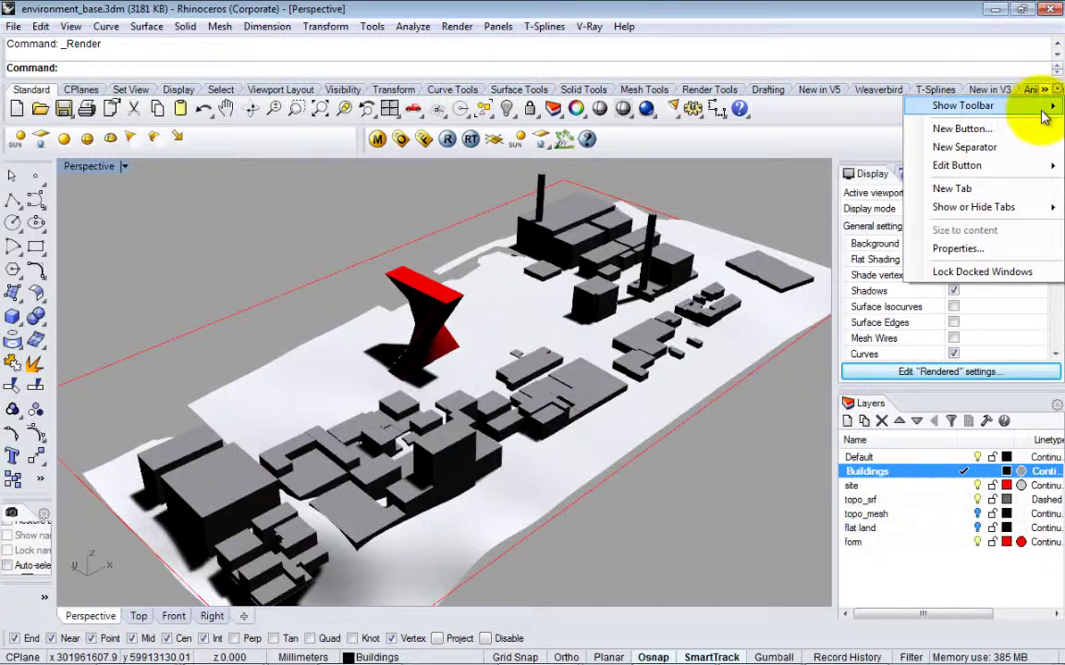
{"action": "mouse_move", "coordinate": [1045, 104]}
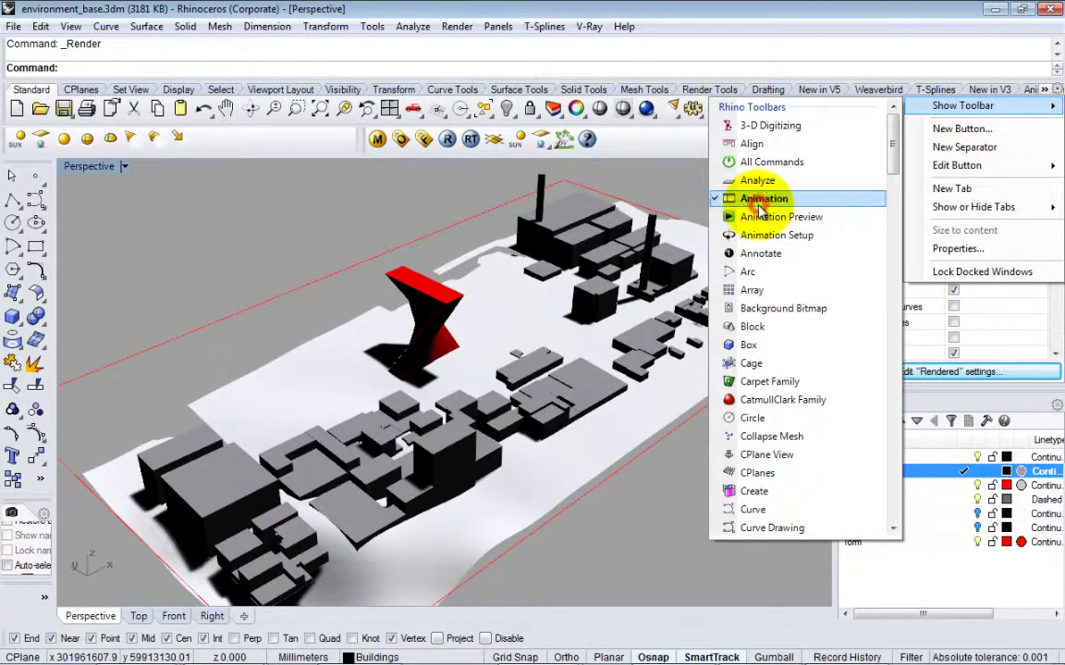
{"action": "left_click", "coordinate": [763, 202]}
{"action": "left_click", "coordinate": [581, 9]}
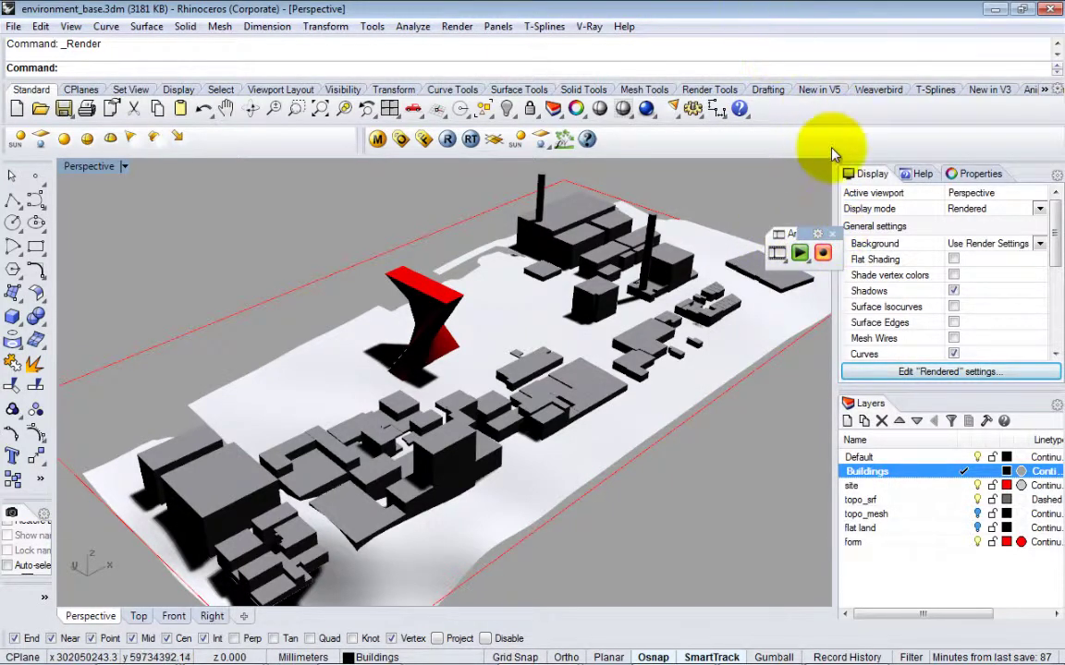
{"action": "left_click", "coordinate": [1043, 90]}
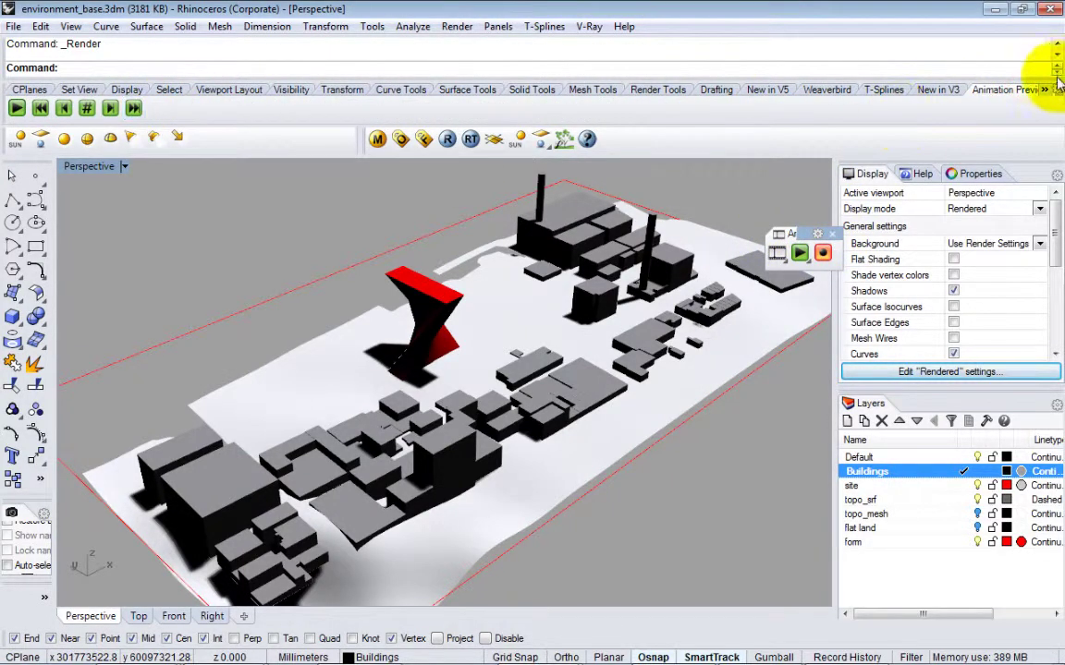
{"action": "left_click", "coordinate": [1035, 89]}
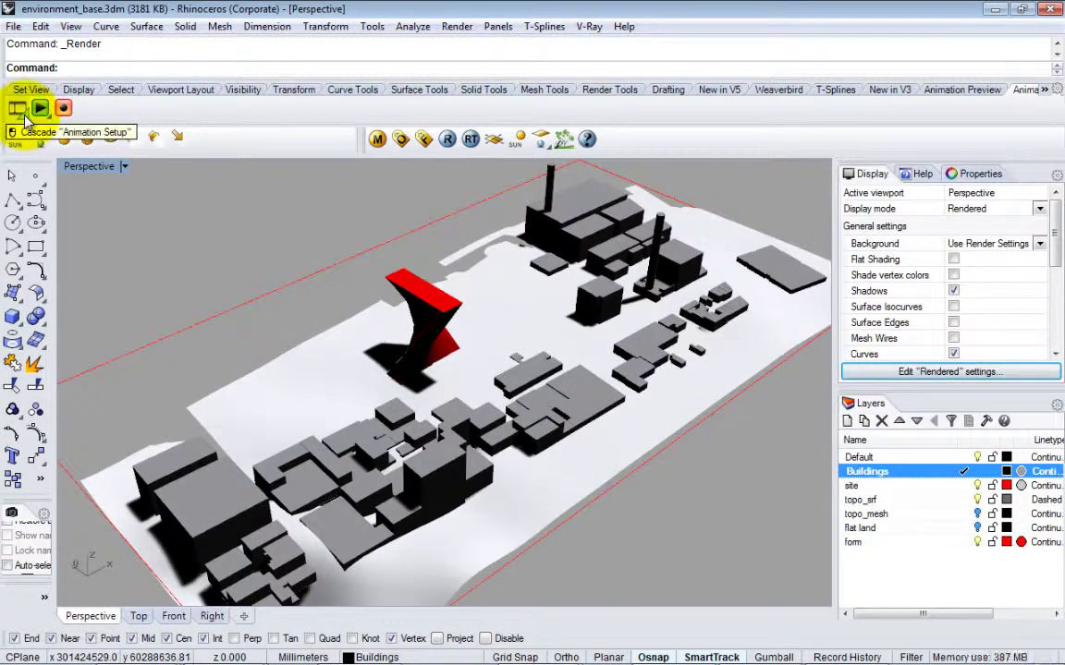
Expand the Animation Setup cascade to reveal the one-day and seasonal sun study tools
{"action": "left_click", "coordinate": [18, 112]}
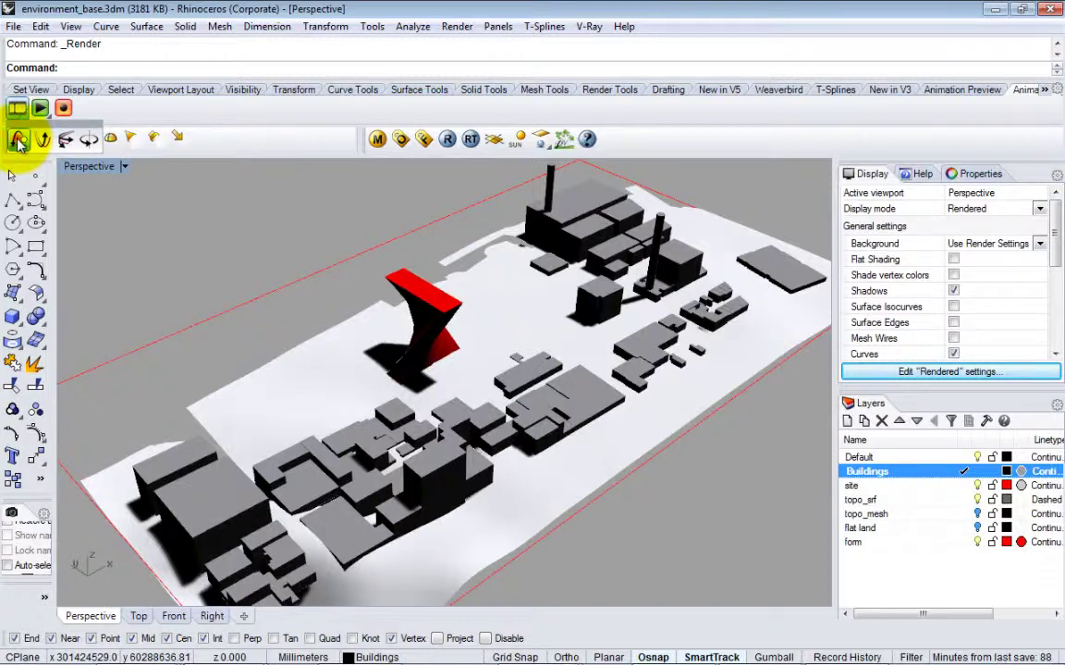
Start a One Day Sun Animation and set its location to New York, NY (40.71, -74.01)
{"action": "left_click", "coordinate": [19, 143]}
{"action": "left_click_drag", "start_coordinate": [365, 289], "coordinate": [304, 226]}
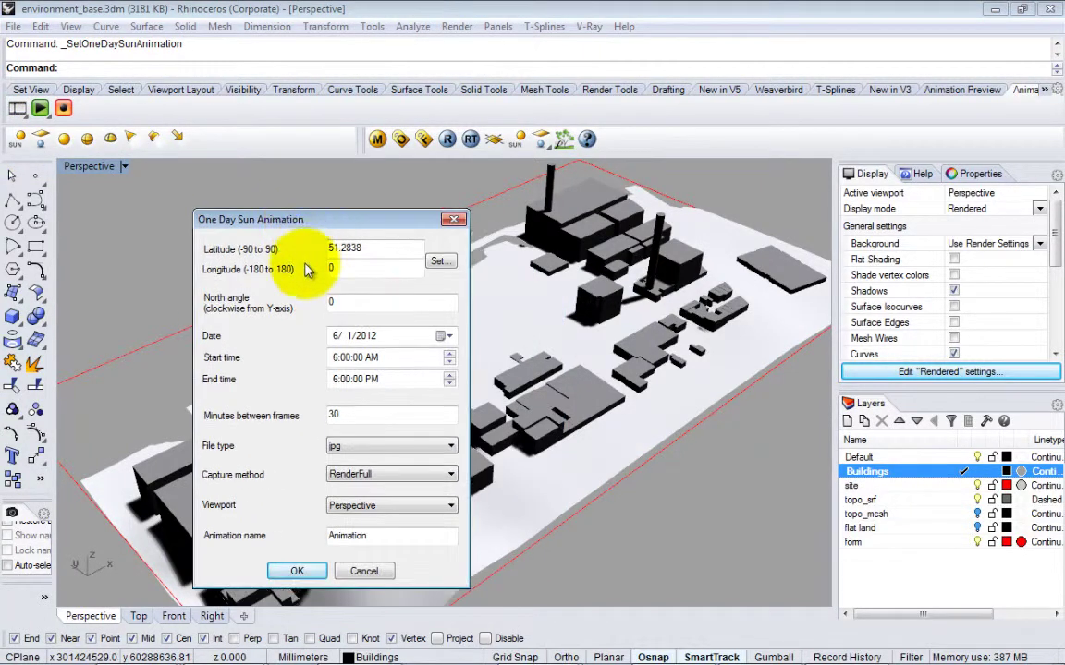
{"action": "left_click", "coordinate": [439, 262]}
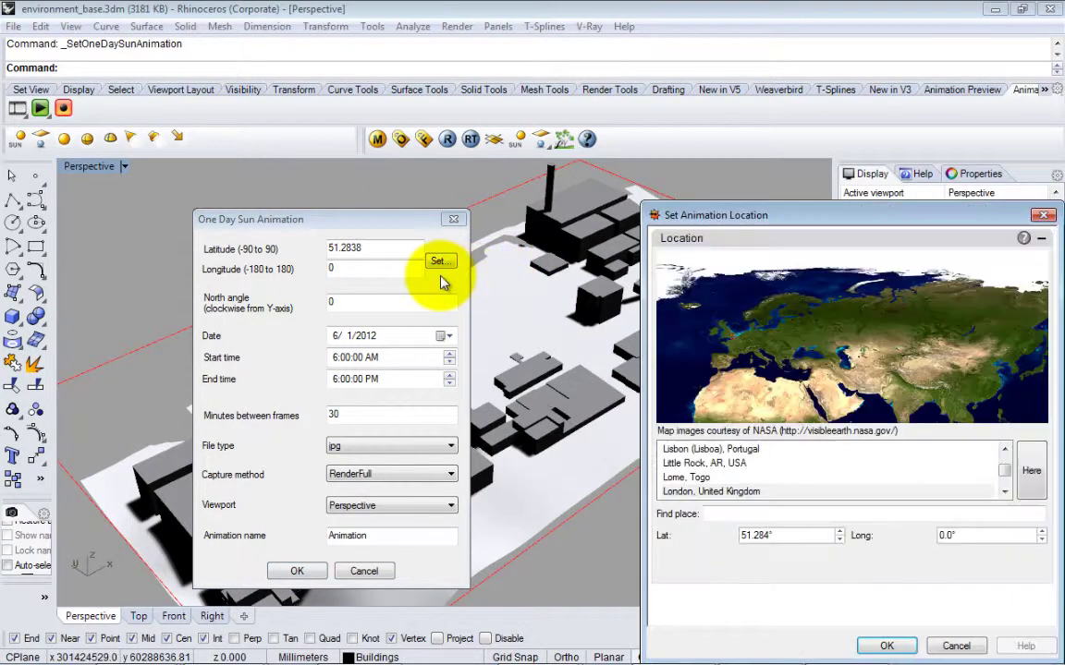
{"action": "left_click", "coordinate": [1032, 470]}
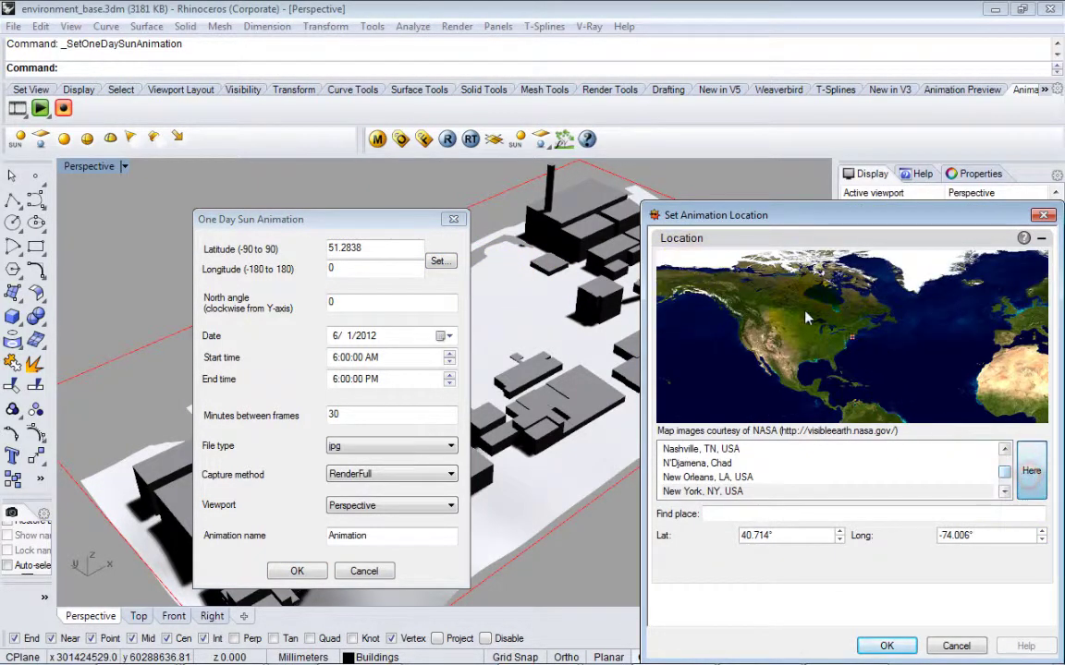
{"action": "left_click", "coordinate": [714, 491]}
{"action": "left_click", "coordinate": [874, 645]}
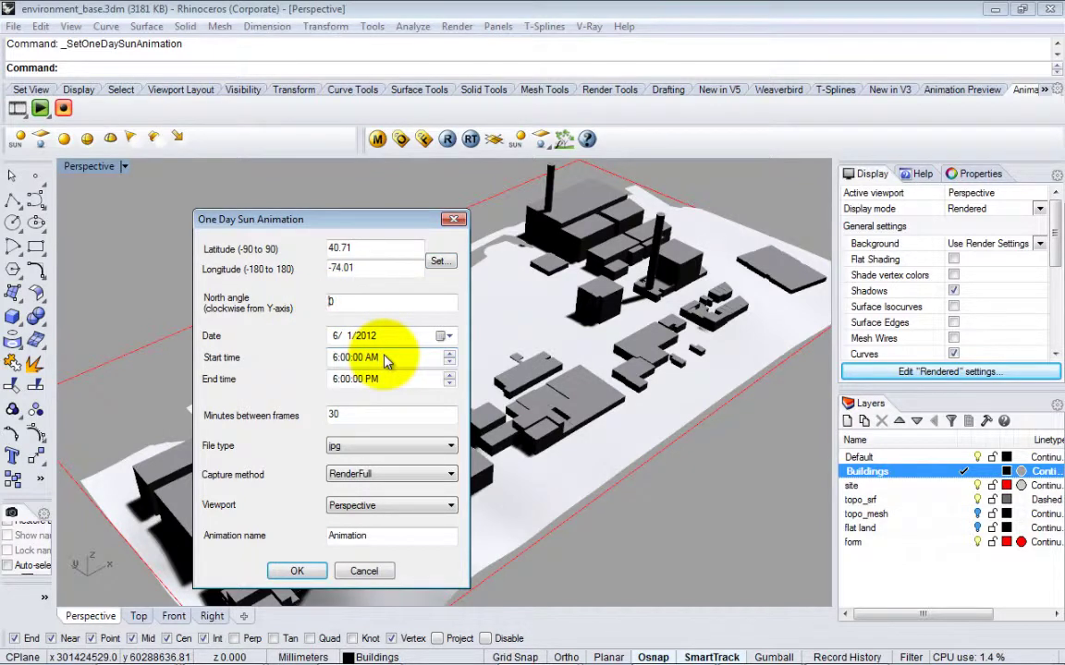
Edit the animation date and minutes between frames, keeping jpg as the output type
{"action": "type", "text": "8"}
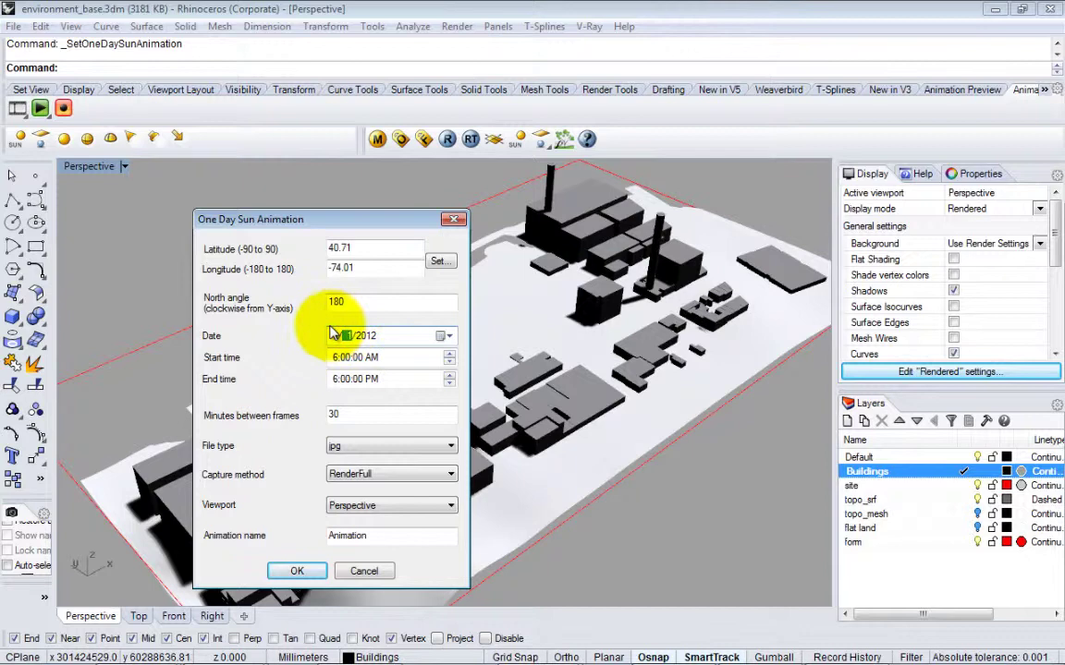
{"action": "left_click", "coordinate": [343, 337]}
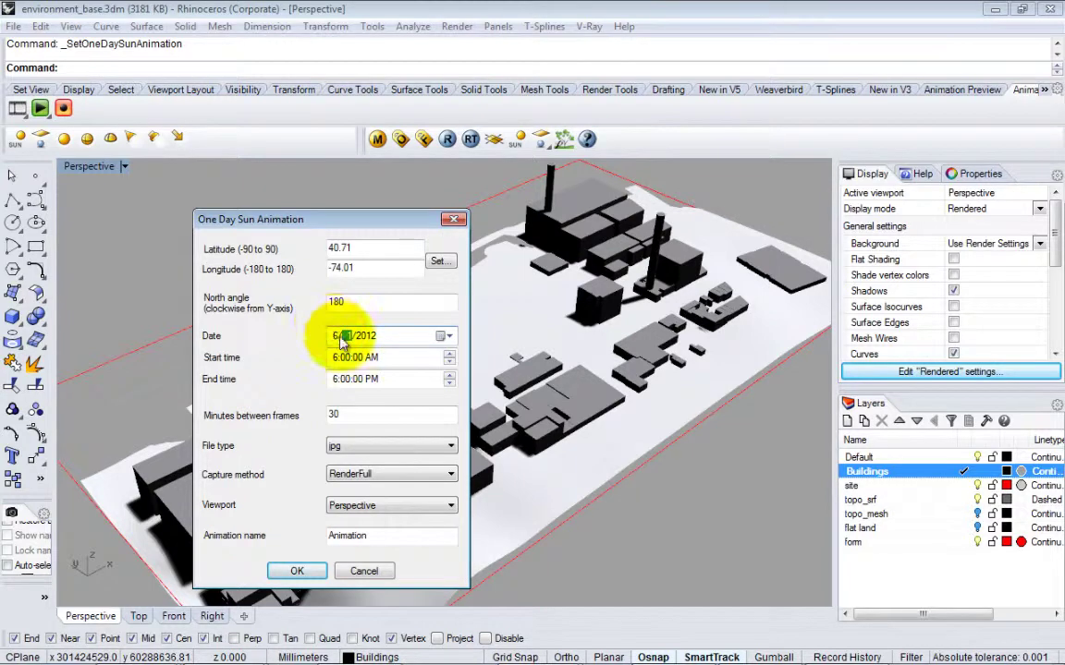
{"action": "double_click", "coordinate": [333, 417]}
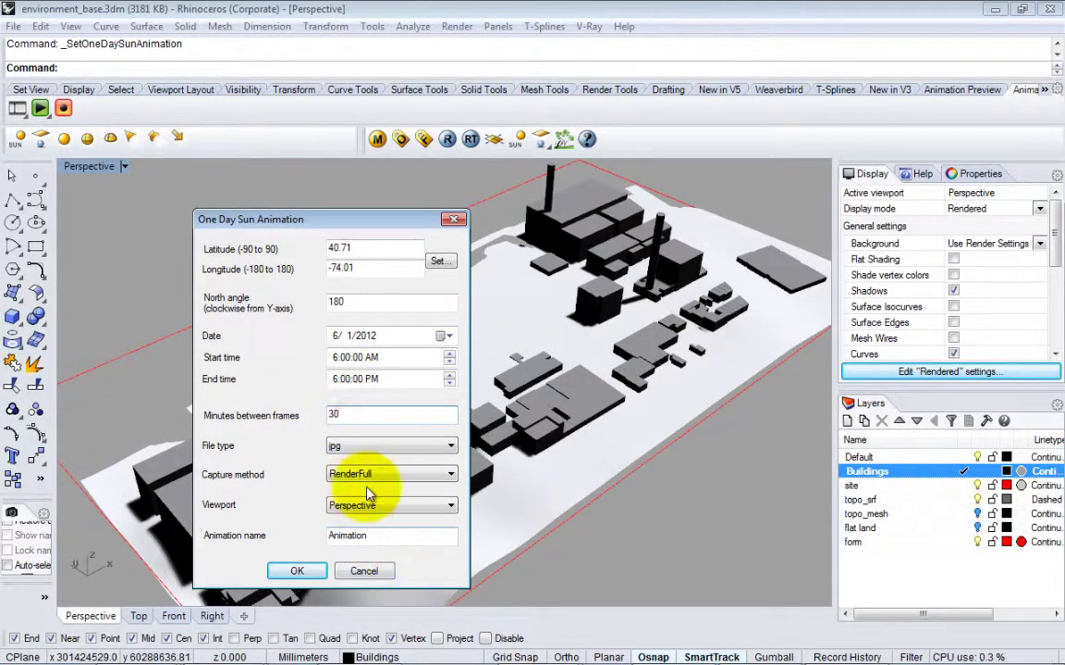
{"action": "left_click", "coordinate": [351, 447]}
{"action": "left_click", "coordinate": [351, 452]}
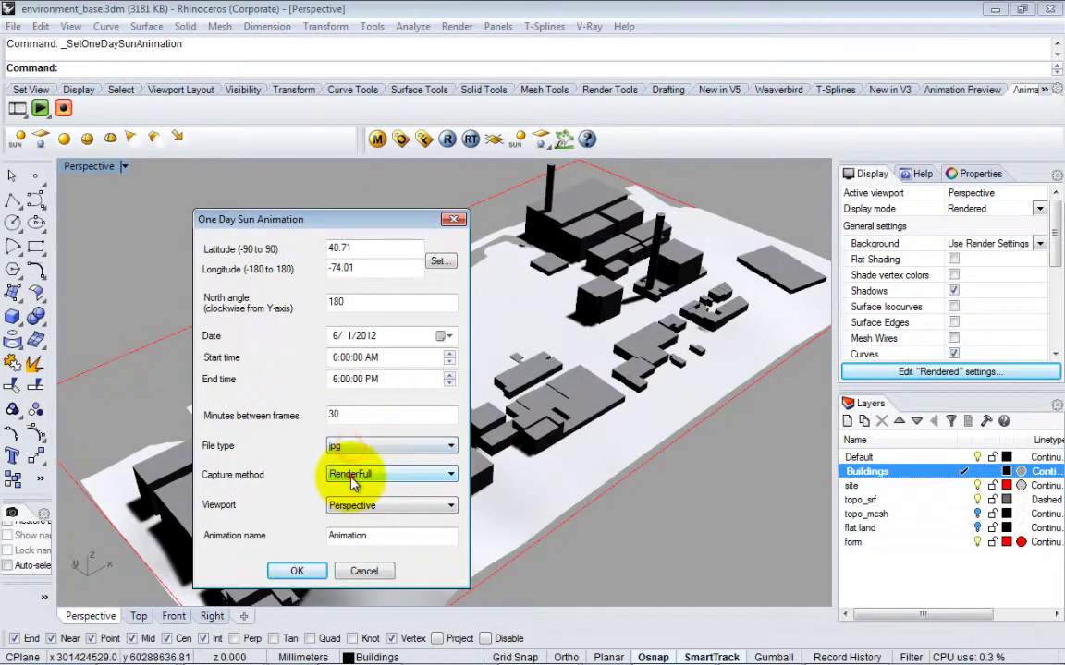
Set capture method to RenderedViewport, name it Animation_test_vp, and confirm the settings
{"action": "left_click", "coordinate": [380, 475]}
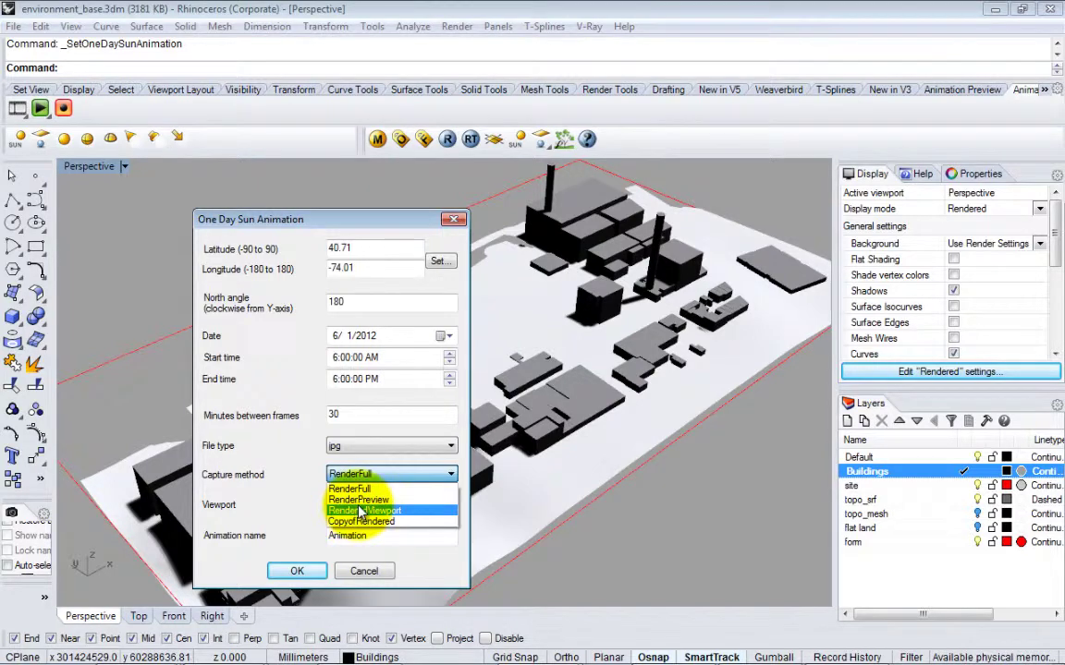
{"action": "left_click", "coordinate": [365, 510]}
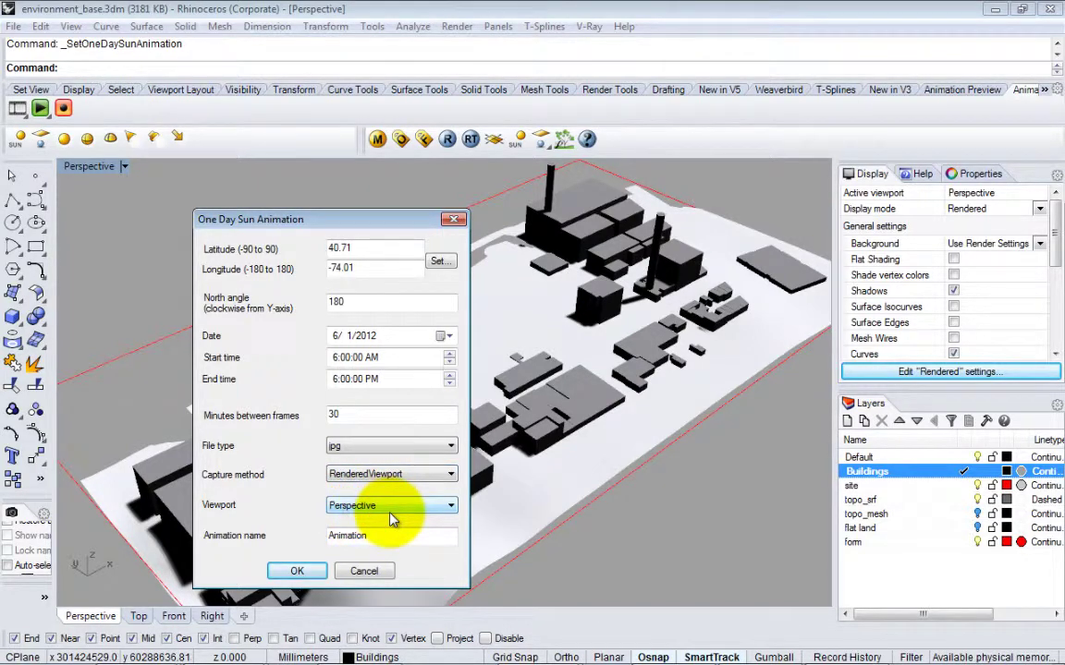
{"action": "left_click", "coordinate": [391, 514]}
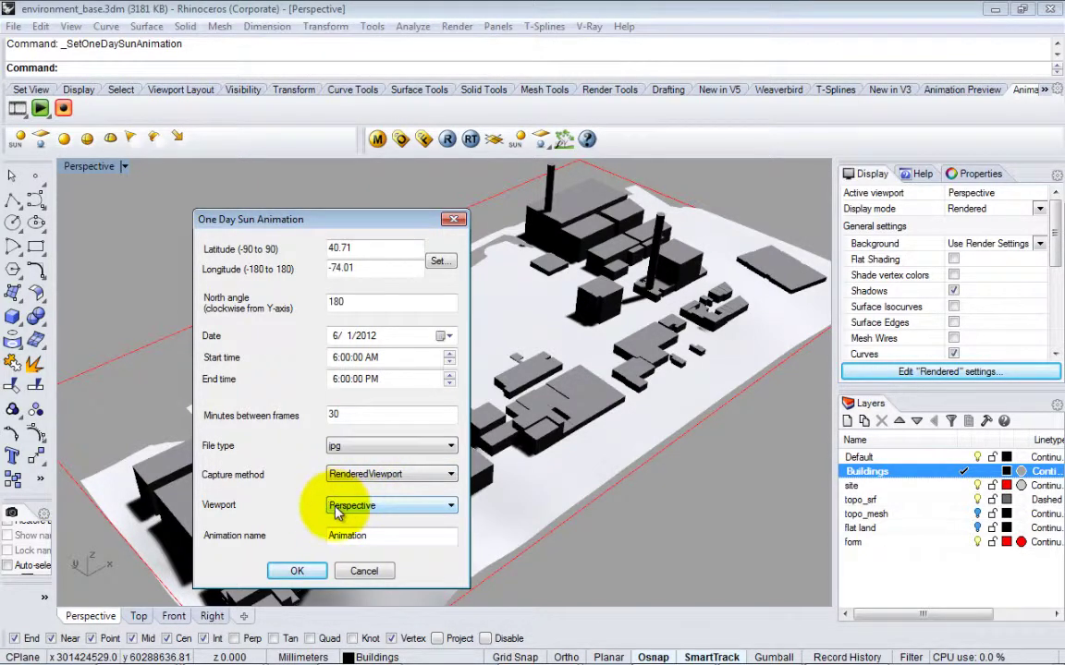
{"action": "left_click", "coordinate": [385, 538]}
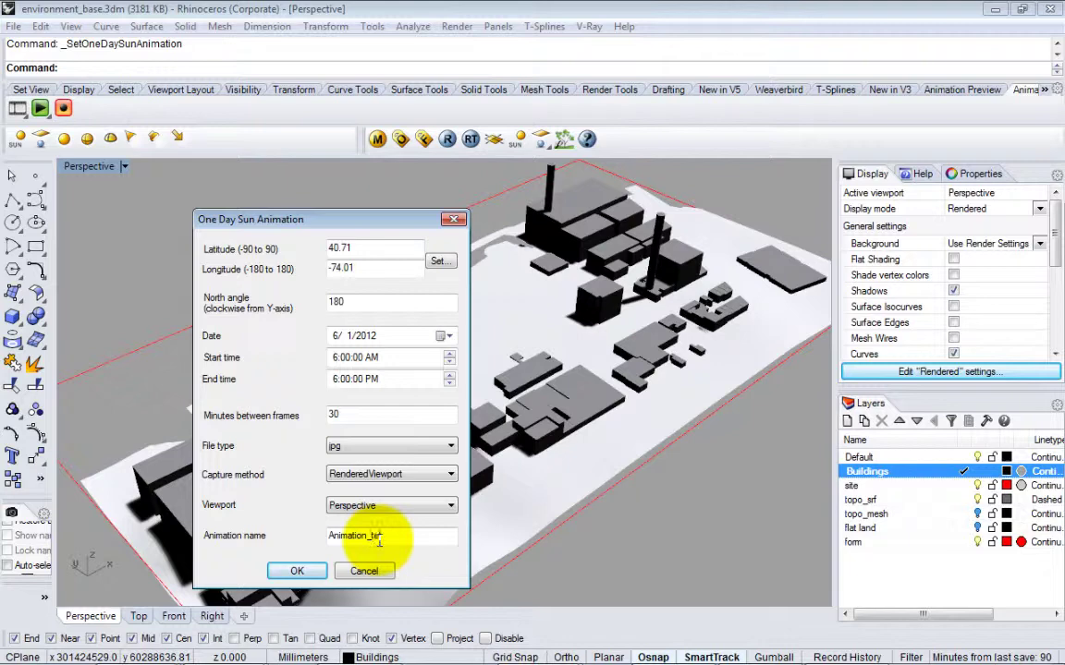
{"action": "type", "text": "_test_vp"}
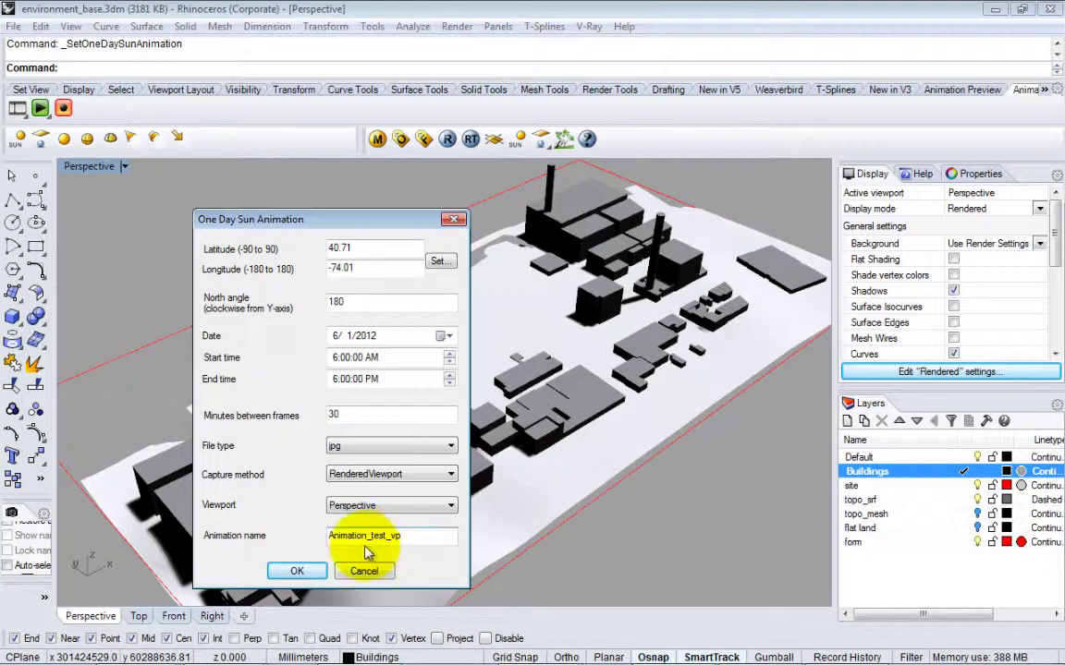
{"action": "left_click", "coordinate": [298, 571]}
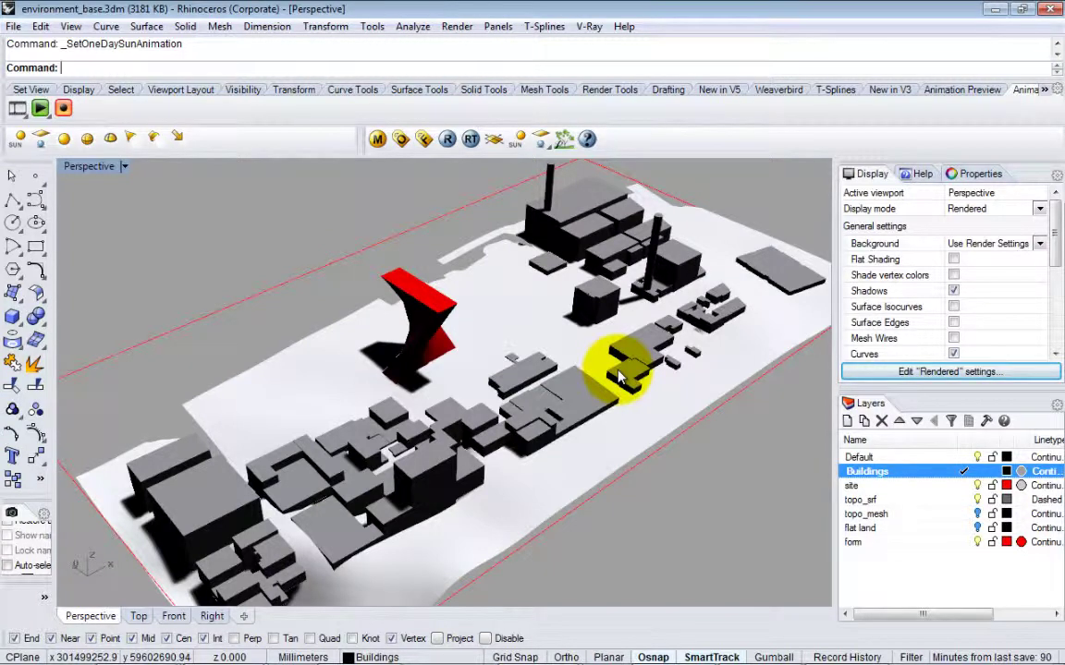
Uncheck On under Sun Options to disable the document sun, then close the Sun panel
{"action": "key", "text": "Return"}
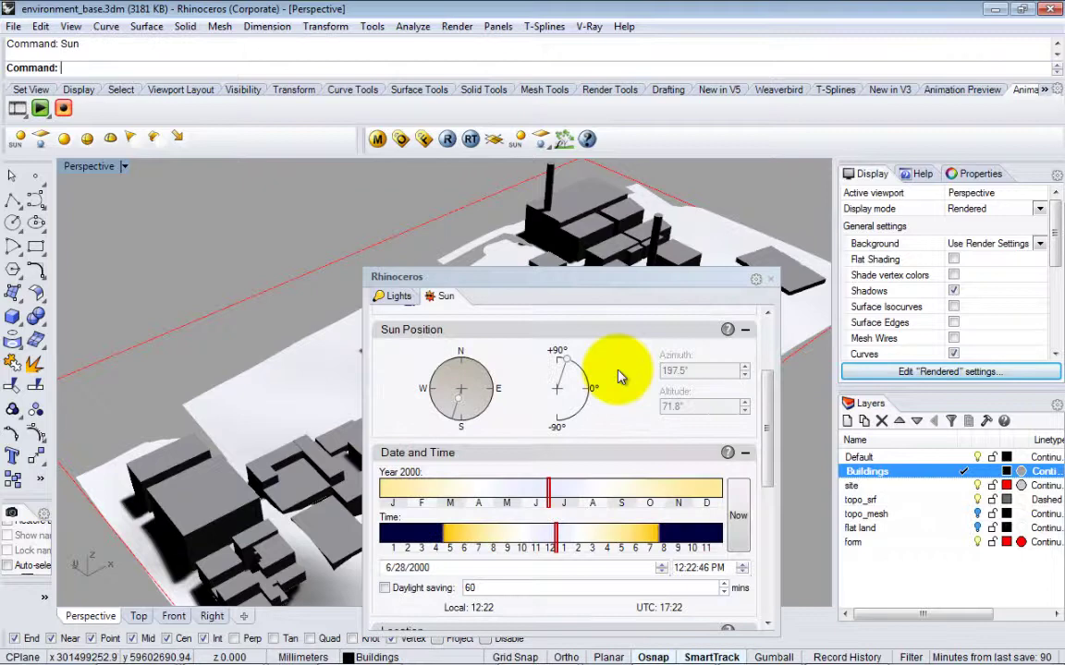
{"action": "left_click", "coordinate": [390, 362]}
{"action": "scroll", "coordinate": [384, 415], "scroll_direction": "up", "scroll_amount": 3}
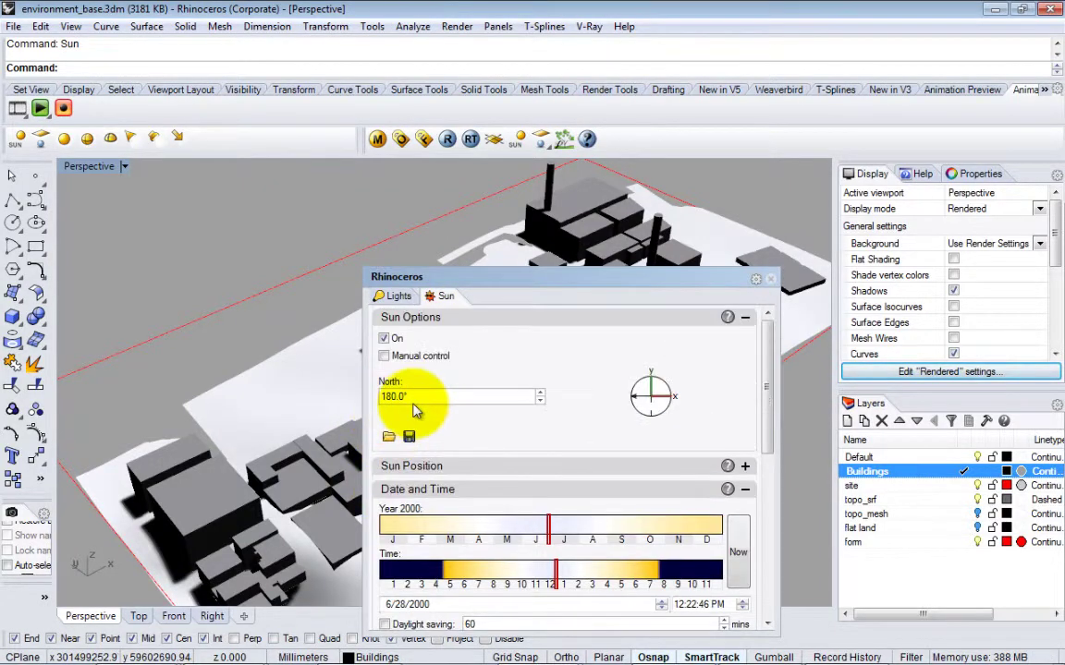
{"action": "left_click", "coordinate": [383, 338]}
{"action": "left_click_drag", "start_coordinate": [465, 296], "coordinate": [707, 266]}
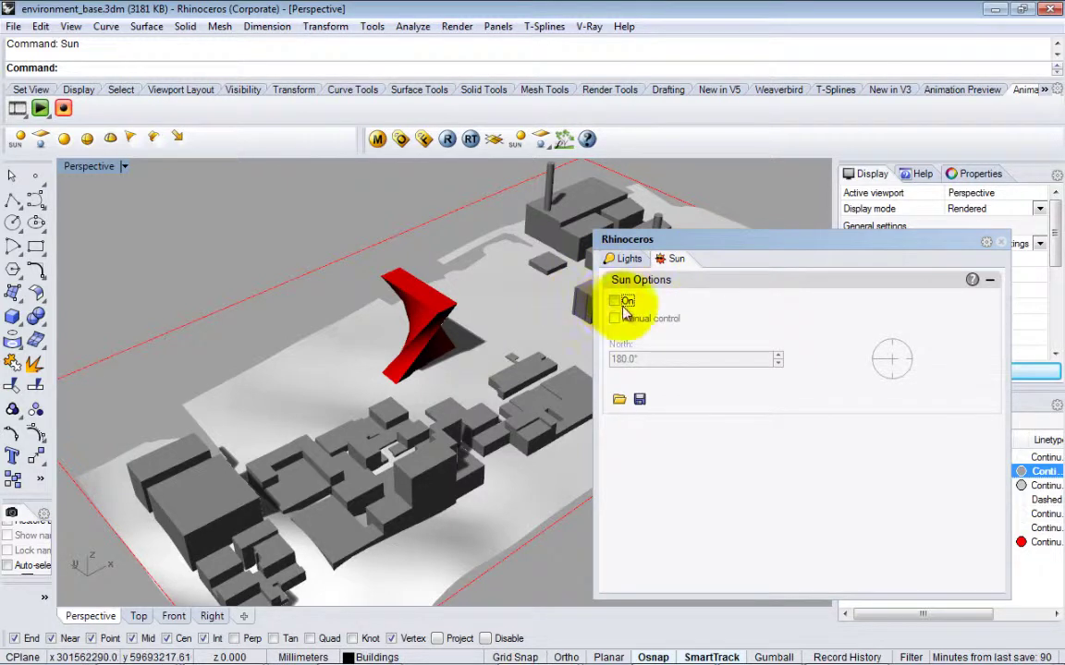
{"action": "left_click", "coordinate": [999, 241]}
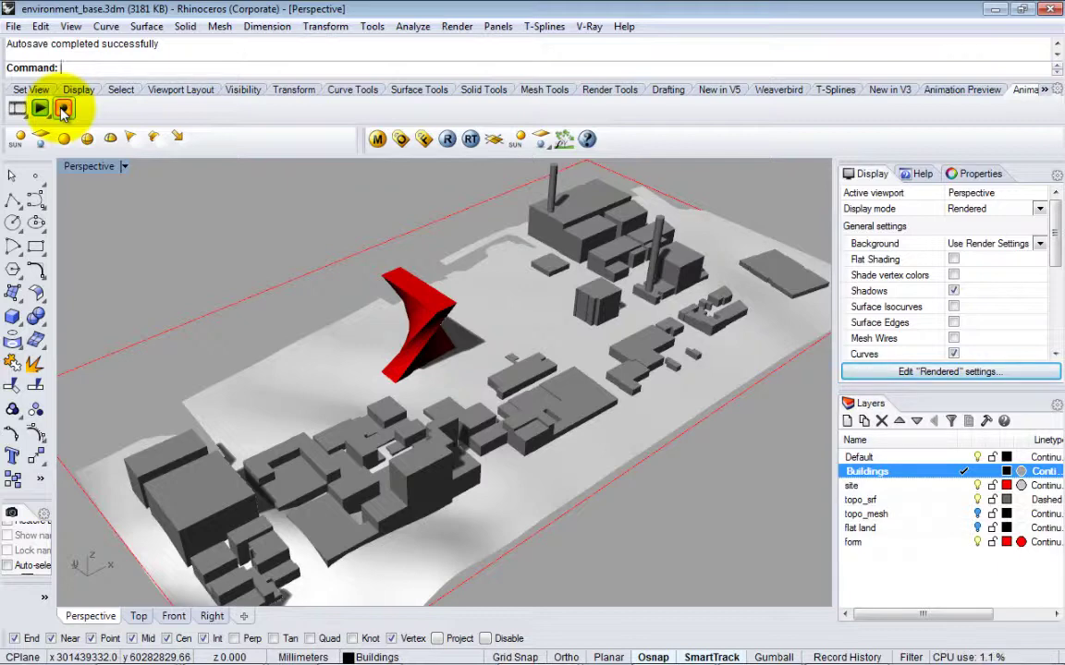
Record the animation frames with the target folder set to Animation\workshop 1
{"action": "left_click", "coordinate": [62, 109]}
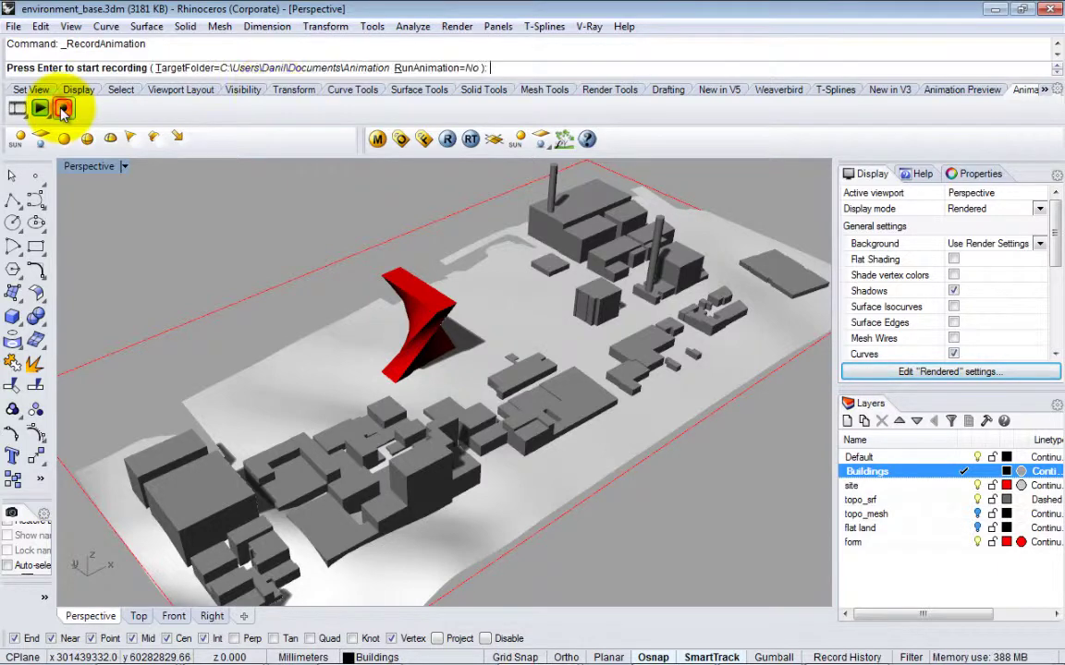
{"action": "left_click", "coordinate": [271, 68]}
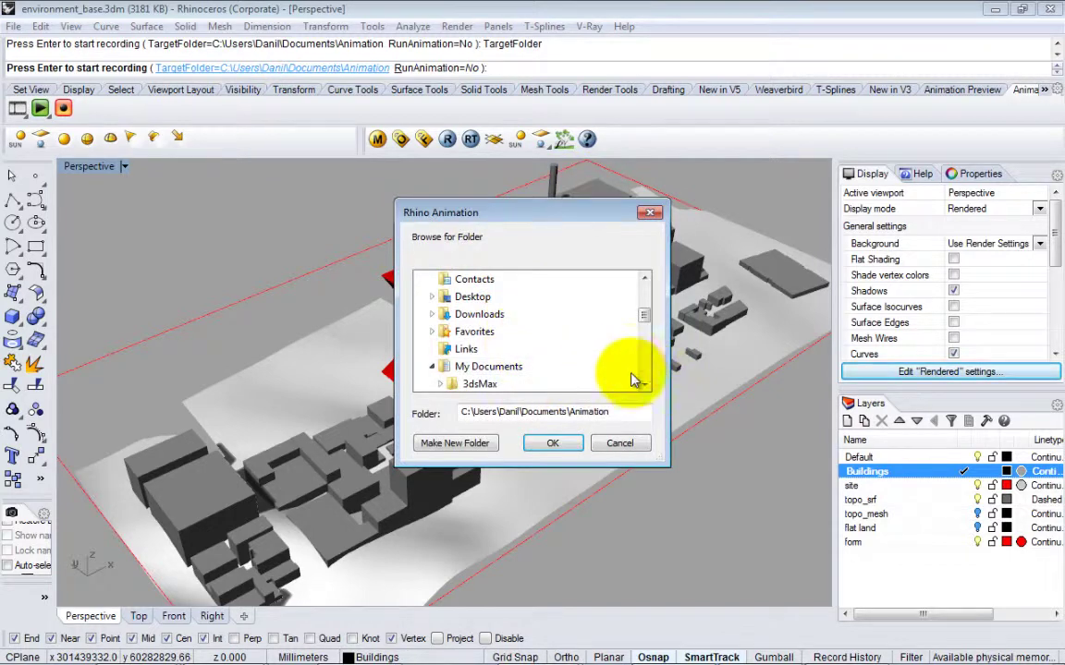
{"action": "left_click", "coordinate": [645, 387]}
{"action": "scroll", "coordinate": [427, 368], "scroll_direction": "down", "scroll_amount": 1}
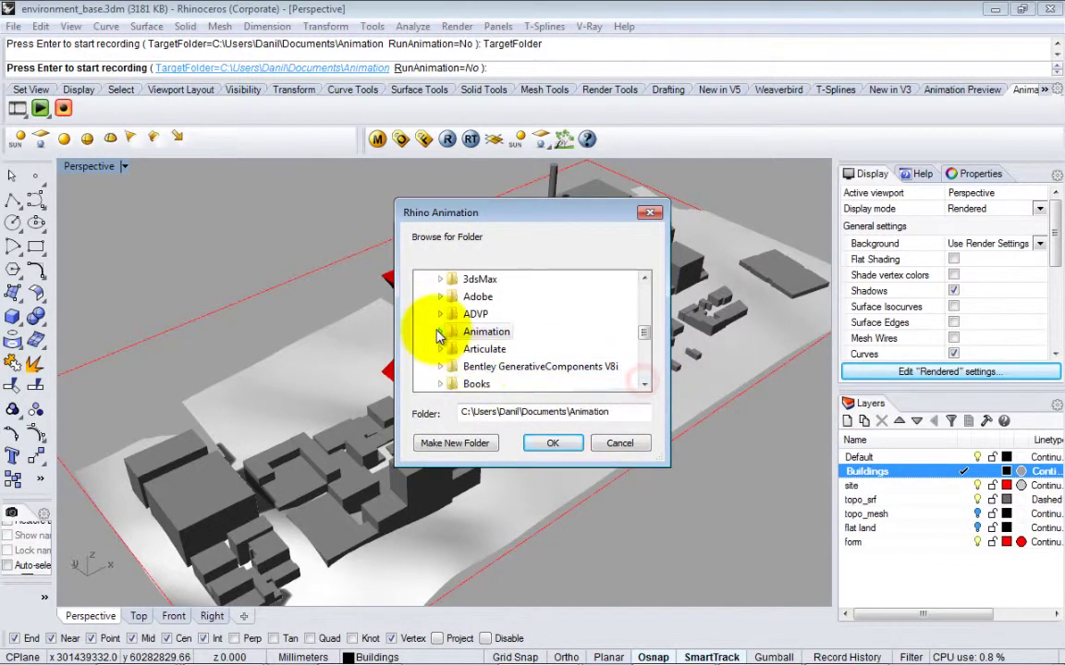
{"action": "scroll", "coordinate": [472, 357], "scroll_direction": "up", "scroll_amount": 1}
{"action": "left_click", "coordinate": [496, 384]}
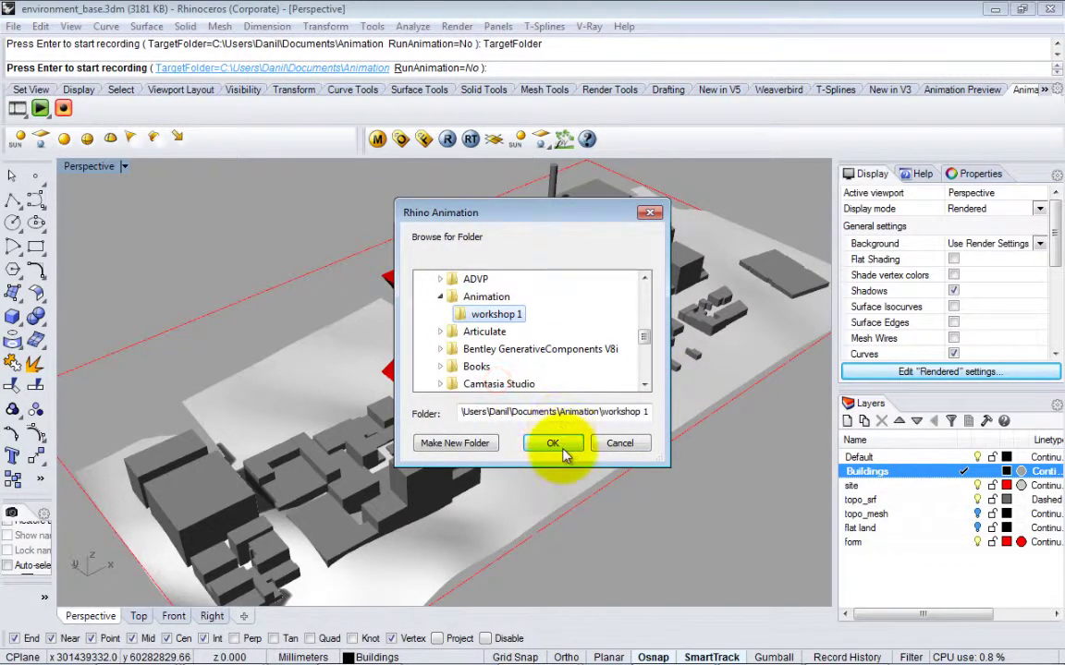
{"action": "left_click", "coordinate": [552, 444]}
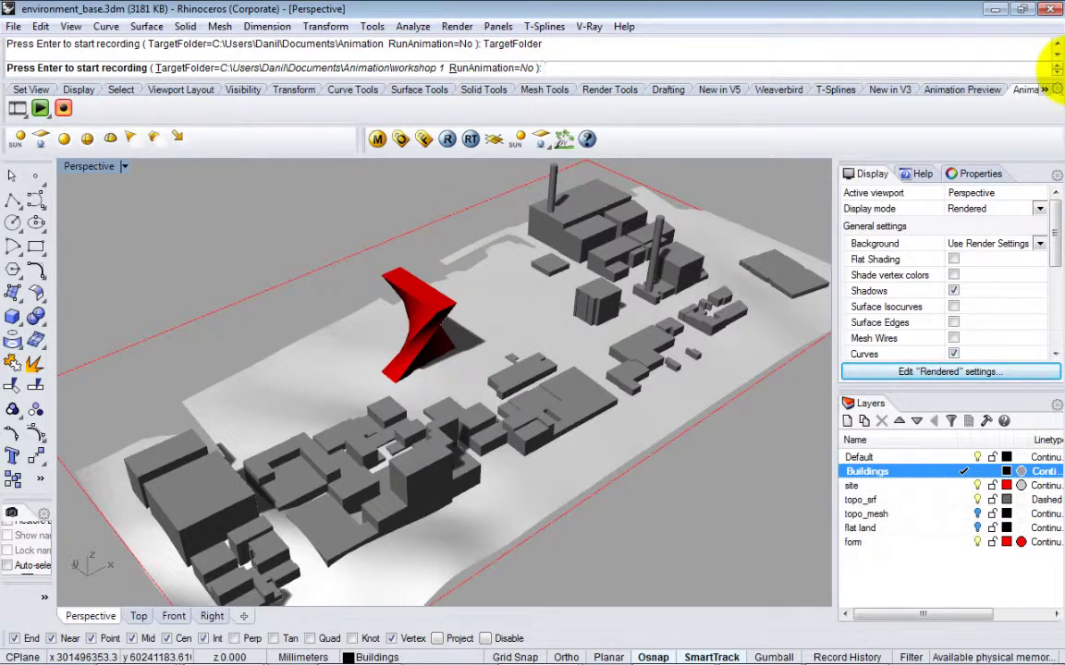
{"action": "key", "text": "Return"}
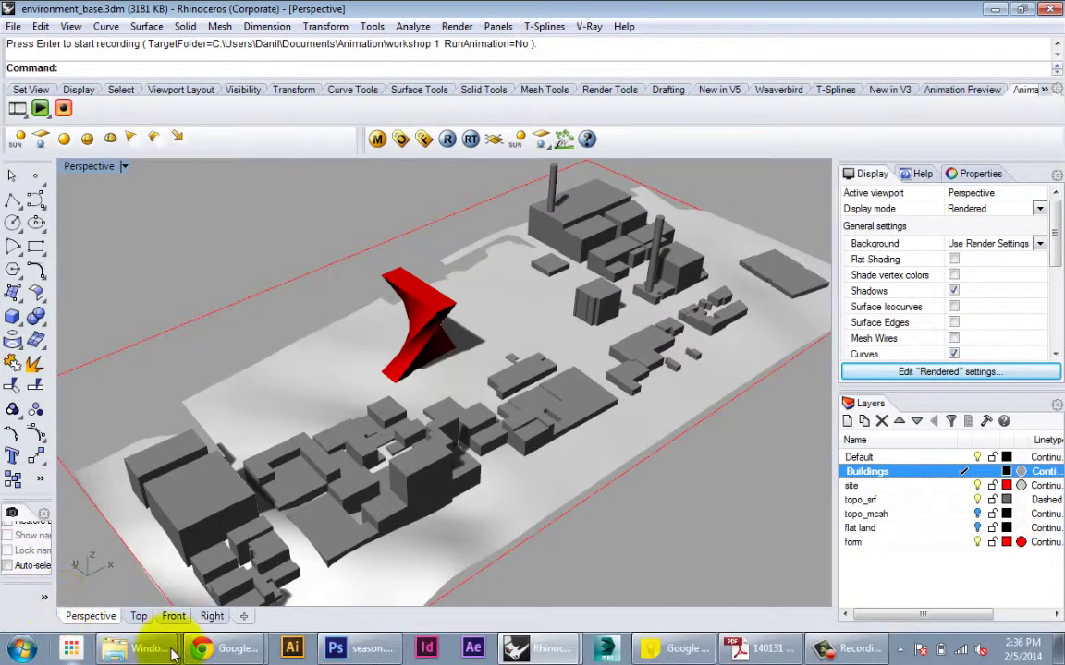
Open the workshop 1 folder and view Animation_test_vp001.jpg in the photo viewer
{"action": "mouse_move", "coordinate": [138, 647]}
{"action": "left_click", "coordinate": [141, 590]}
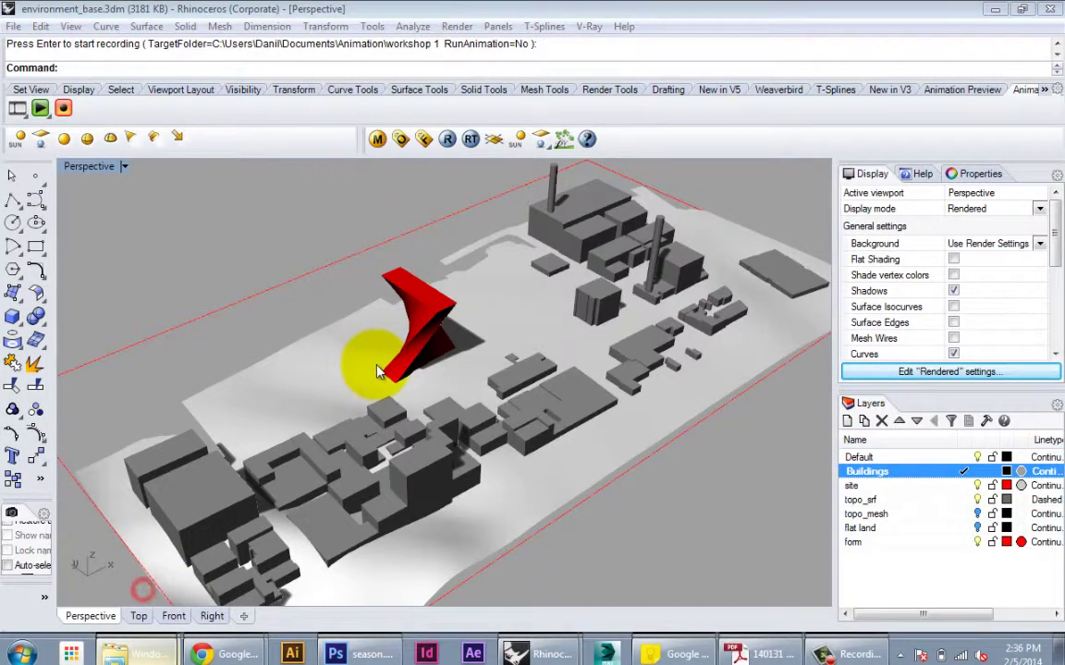
{"action": "scroll", "coordinate": [497, 502], "scroll_direction": "up", "scroll_amount": 5}
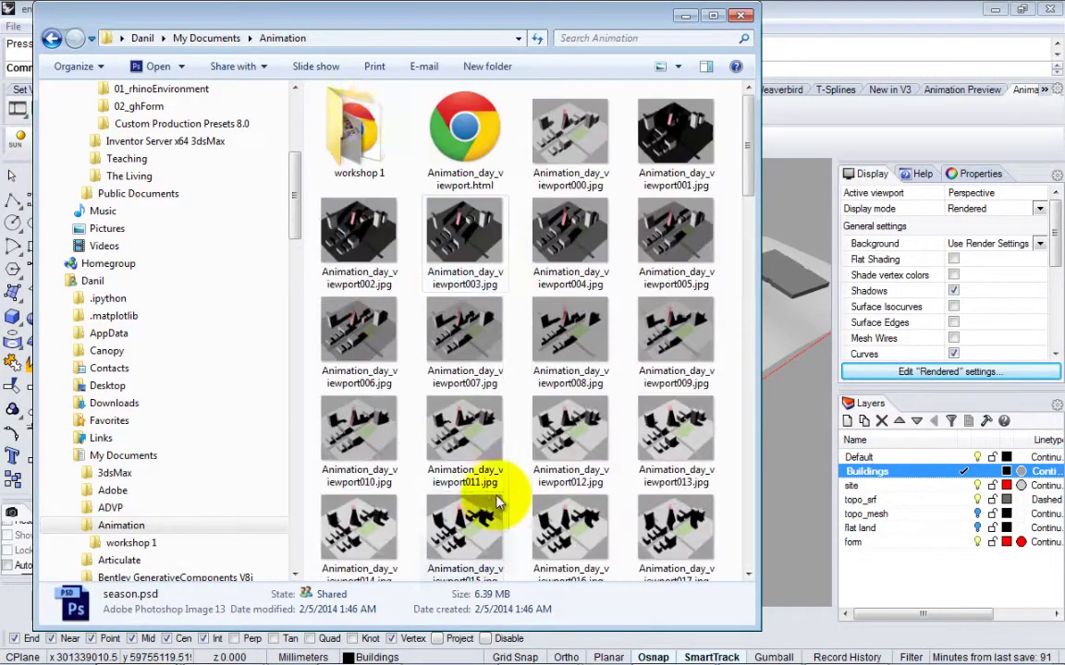
{"action": "double_click", "coordinate": [374, 157]}
{"action": "left_click", "coordinate": [551, 159]}
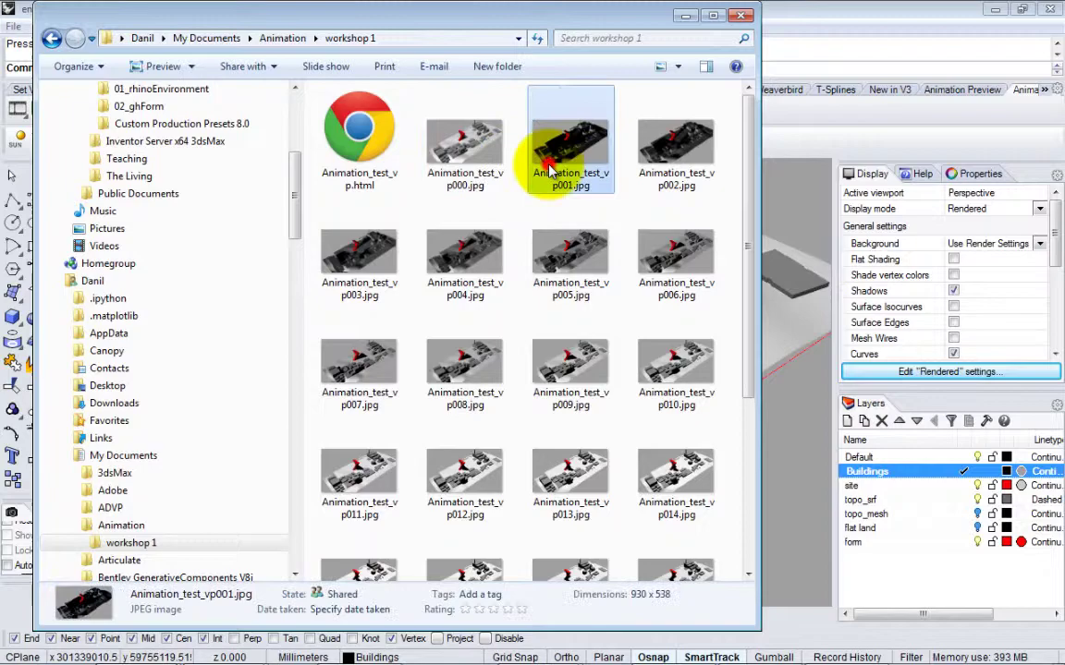
{"action": "double_click", "coordinate": [559, 153]}
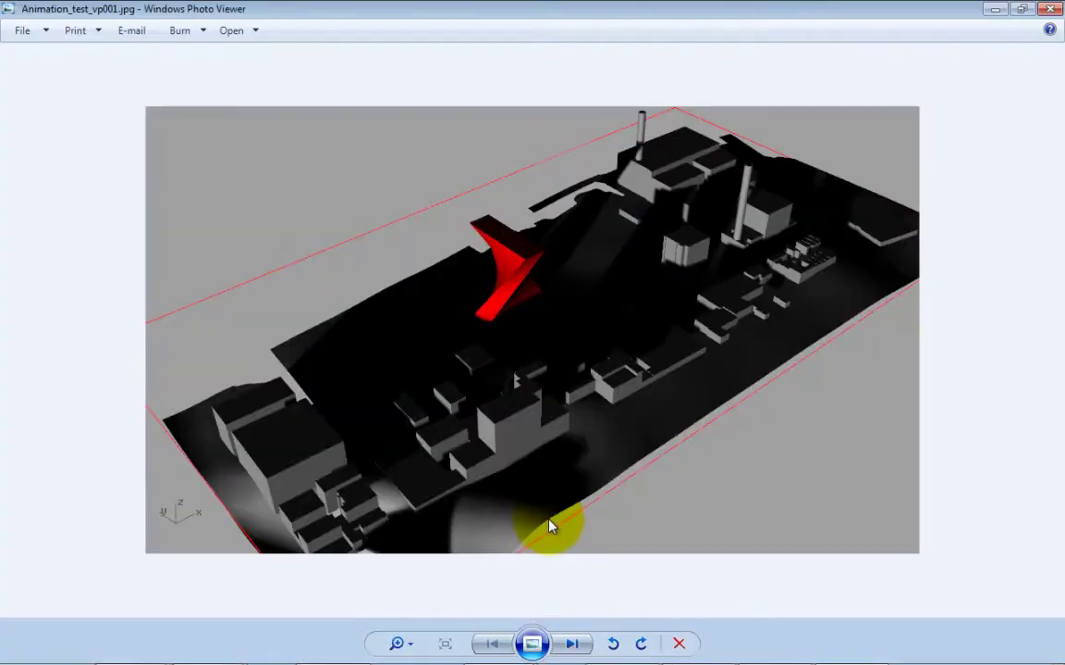
Step forward nine frames and back four through the recorded frames, then close the viewer
{"action": "left_click", "coordinate": [570, 646]}
{"action": "left_click", "coordinate": [570, 646]}
{"action": "left_click", "coordinate": [570, 646]}
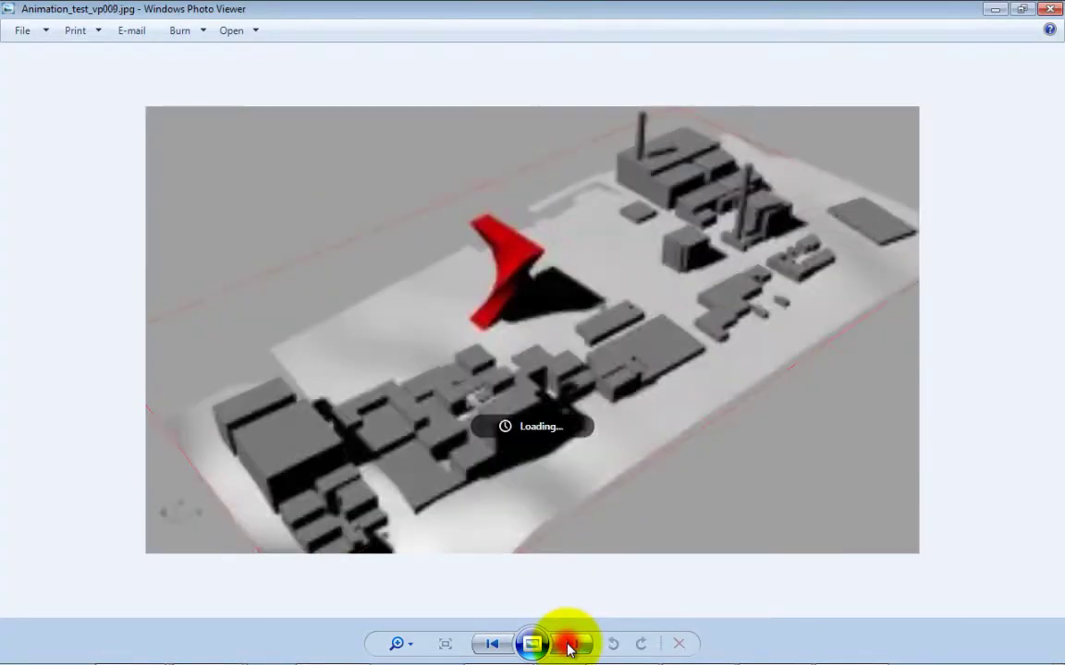
{"action": "left_click", "coordinate": [570, 646]}
{"action": "left_click", "coordinate": [570, 646]}
{"action": "left_click", "coordinate": [571, 646]}
{"action": "left_click", "coordinate": [571, 646]}
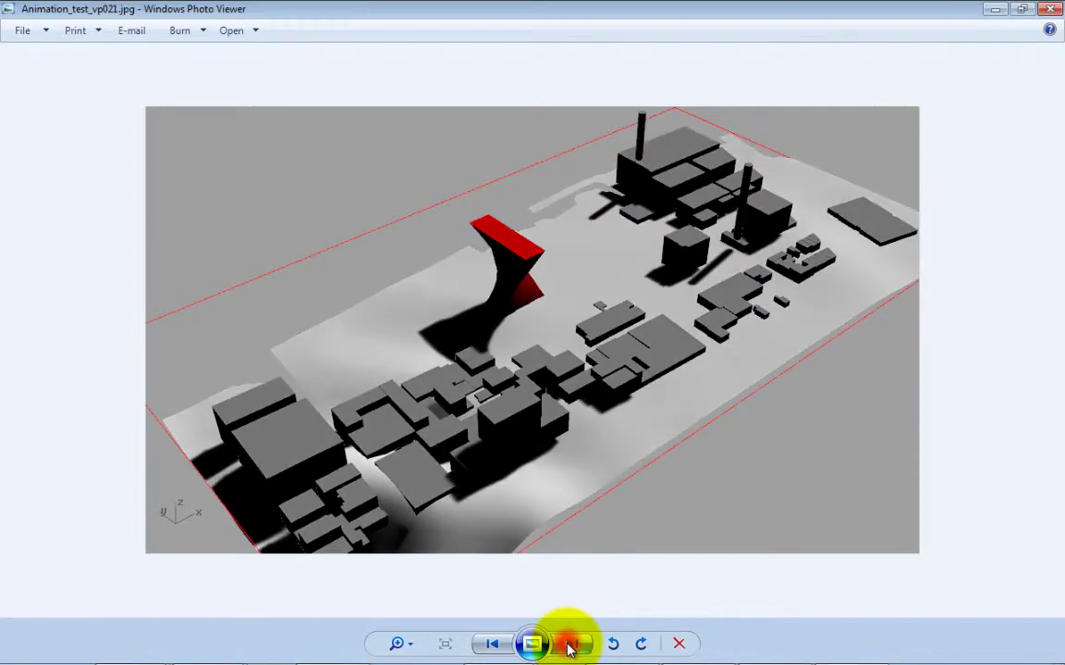
{"action": "left_click", "coordinate": [570, 646]}
{"action": "left_click", "coordinate": [570, 646]}
{"action": "left_click", "coordinate": [493, 646]}
{"action": "left_click", "coordinate": [493, 646]}
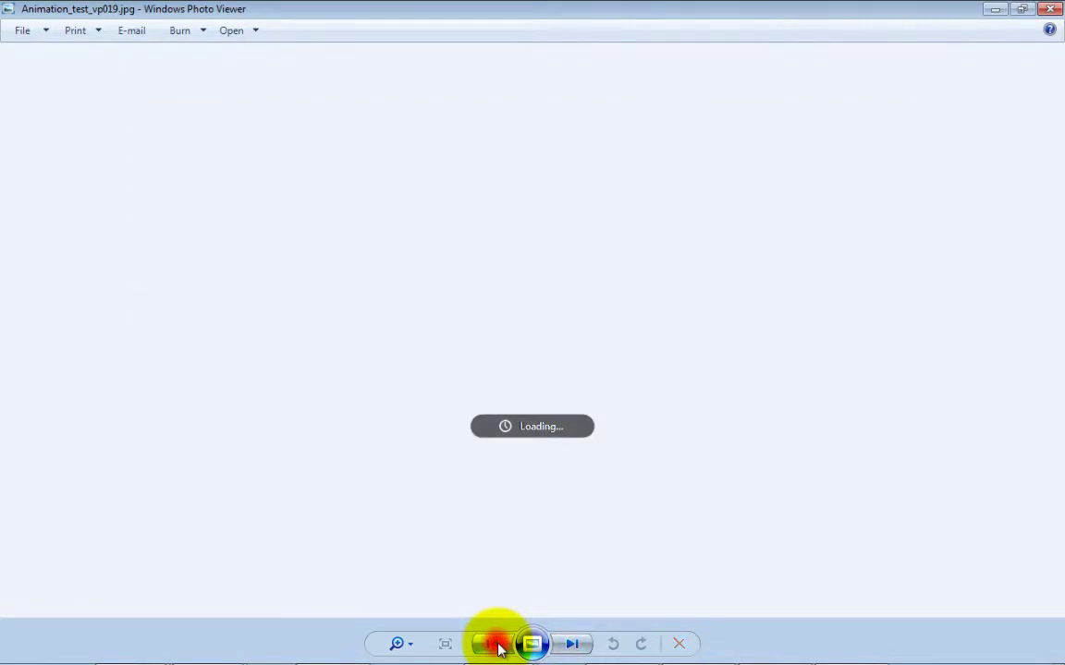
{"action": "left_click", "coordinate": [494, 646]}
{"action": "left_click", "coordinate": [495, 646]}
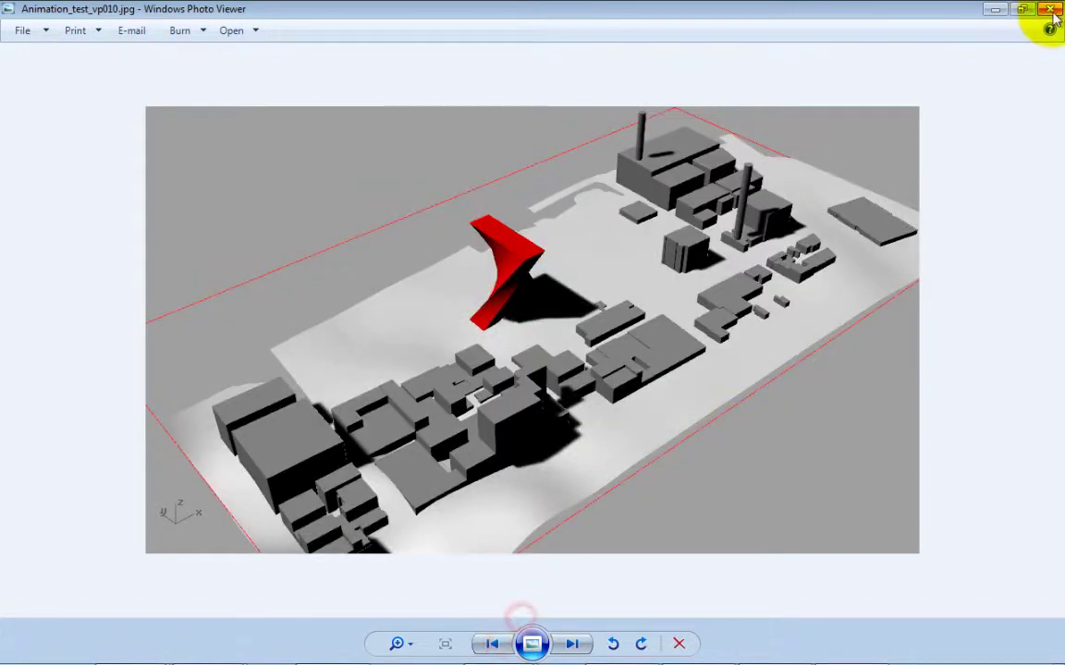
{"action": "left_click", "coordinate": [1050, 9]}
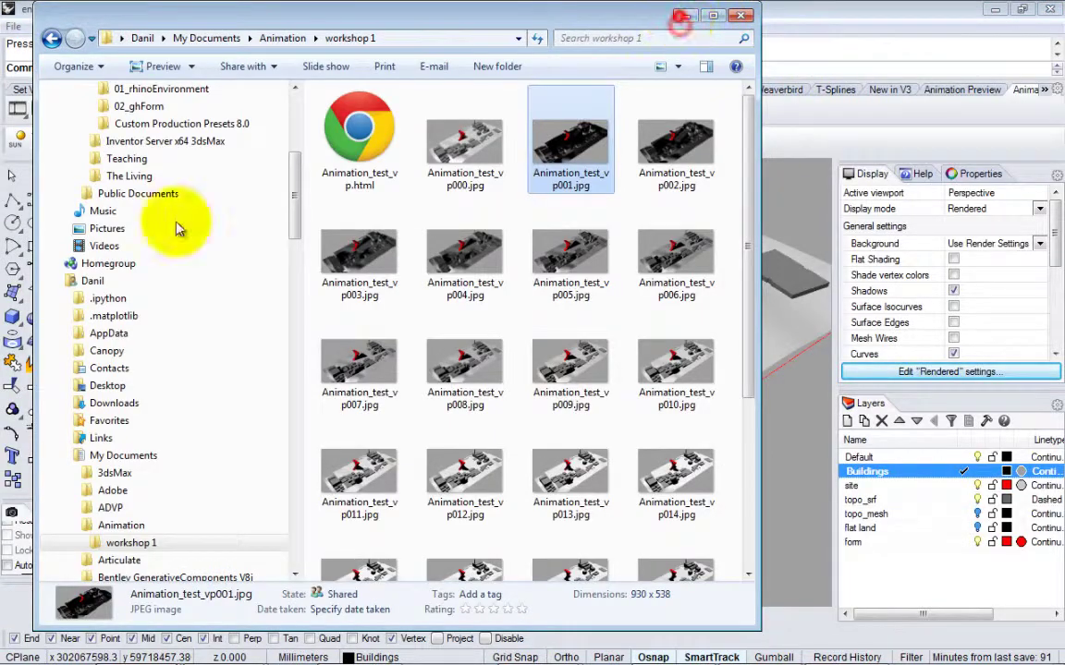
Change the One Day Sun Animation capture method to RenderFull and confirm
{"action": "left_click", "coordinate": [13, 211]}
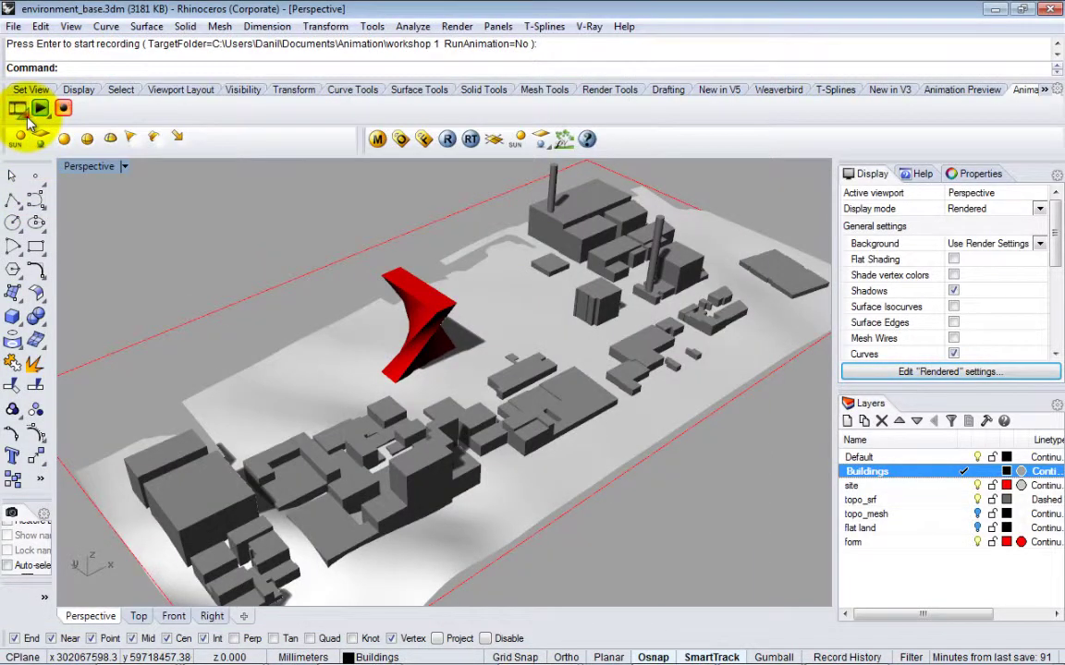
{"action": "left_click", "coordinate": [17, 109]}
{"action": "left_click", "coordinate": [19, 140]}
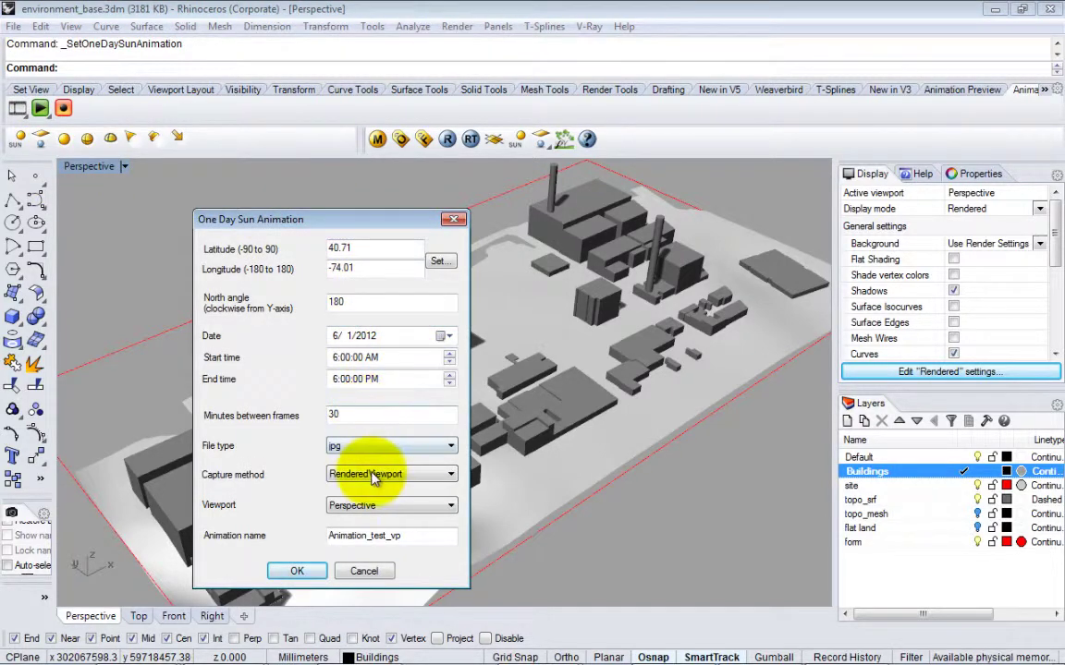
{"action": "left_click", "coordinate": [366, 482]}
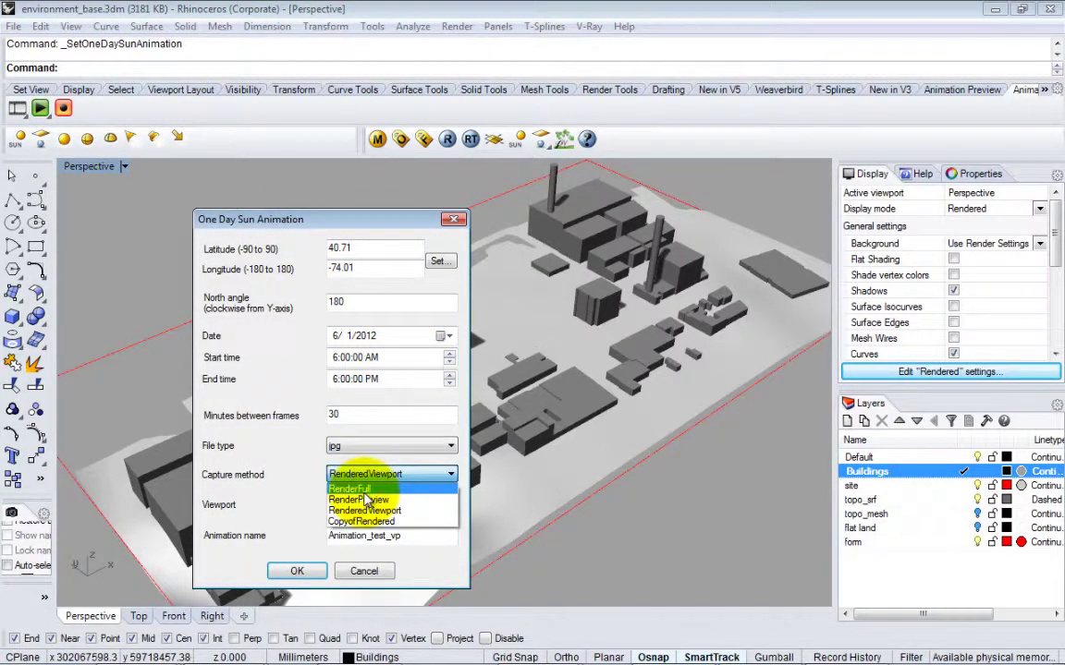
{"action": "left_click", "coordinate": [366, 490]}
{"action": "left_click", "coordinate": [297, 571]}
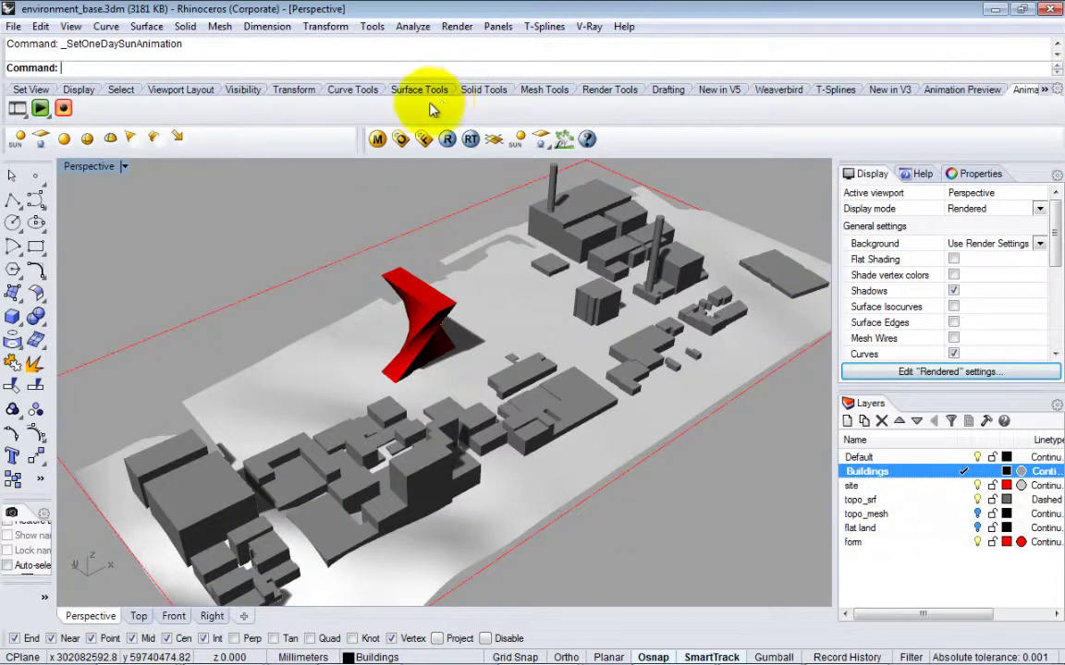
Record the animation with full V-Ray renders, then dismiss the Please wait warning and progress window
{"action": "left_click", "coordinate": [62, 109]}
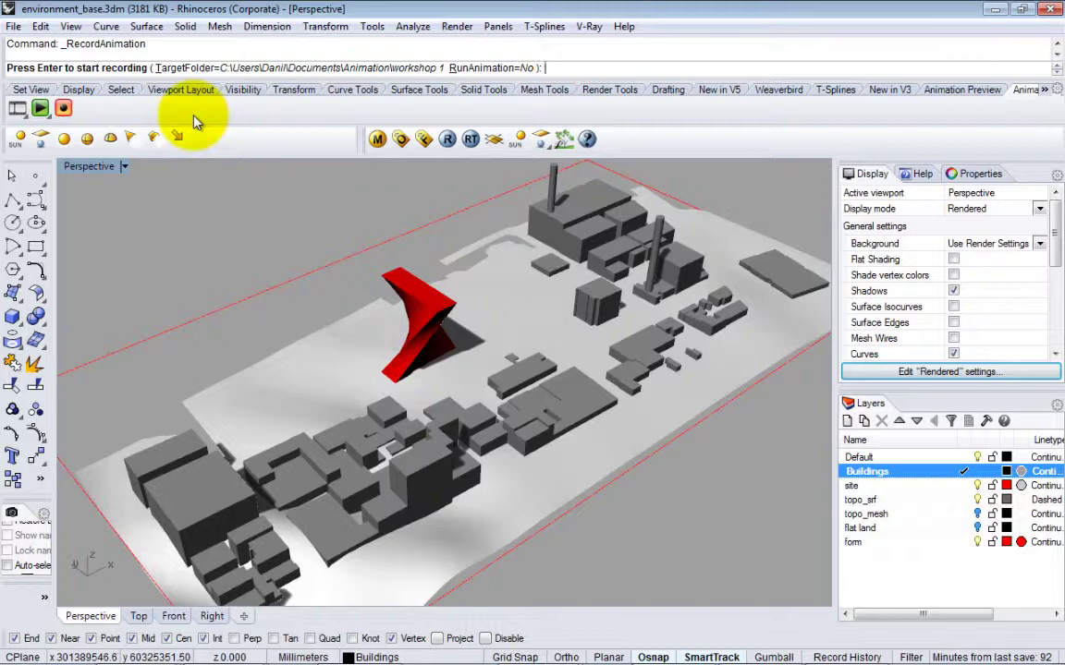
{"action": "key", "text": "Return"}
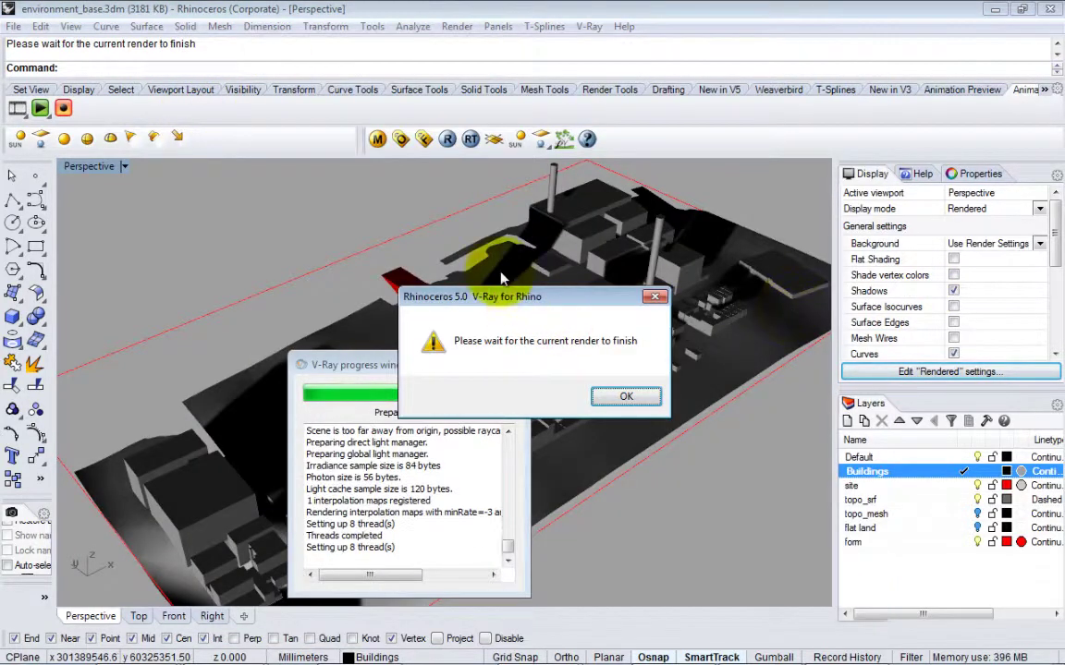
{"action": "left_click_drag", "start_coordinate": [425, 296], "coordinate": [576, 287]}
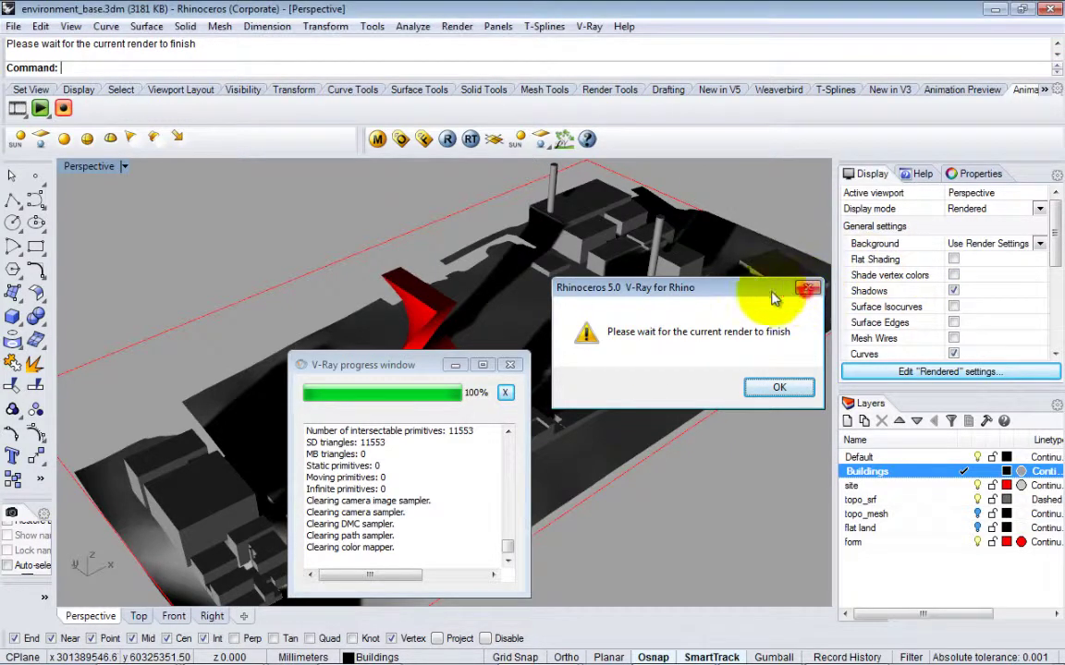
{"action": "left_click", "coordinate": [805, 288]}
{"action": "left_click", "coordinate": [509, 364]}
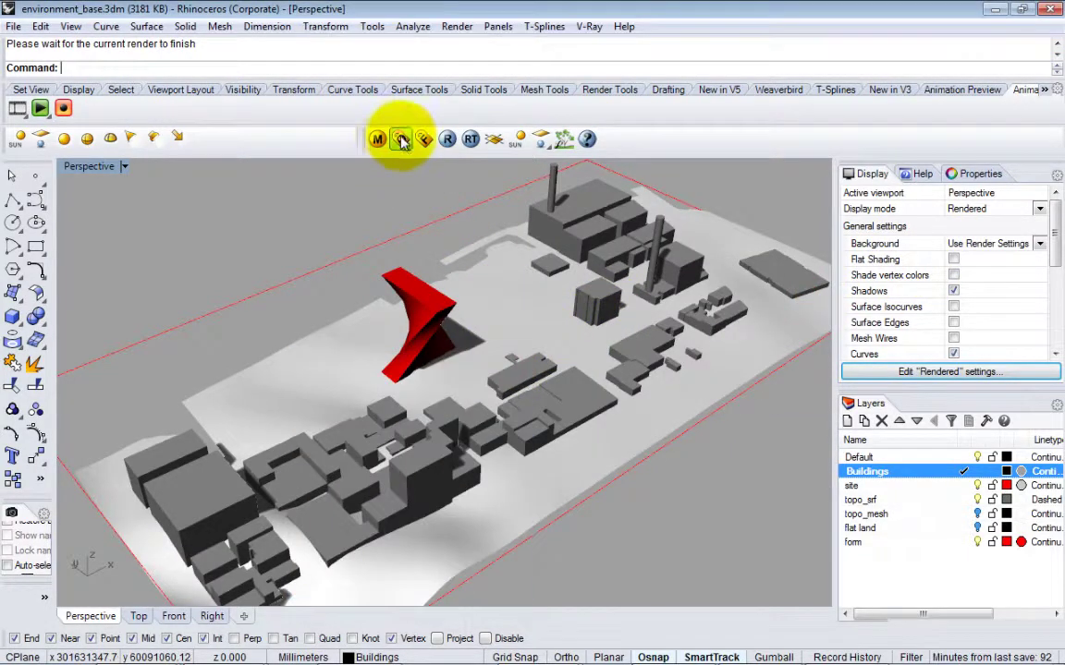
{"action": "left_click", "coordinate": [401, 140]}
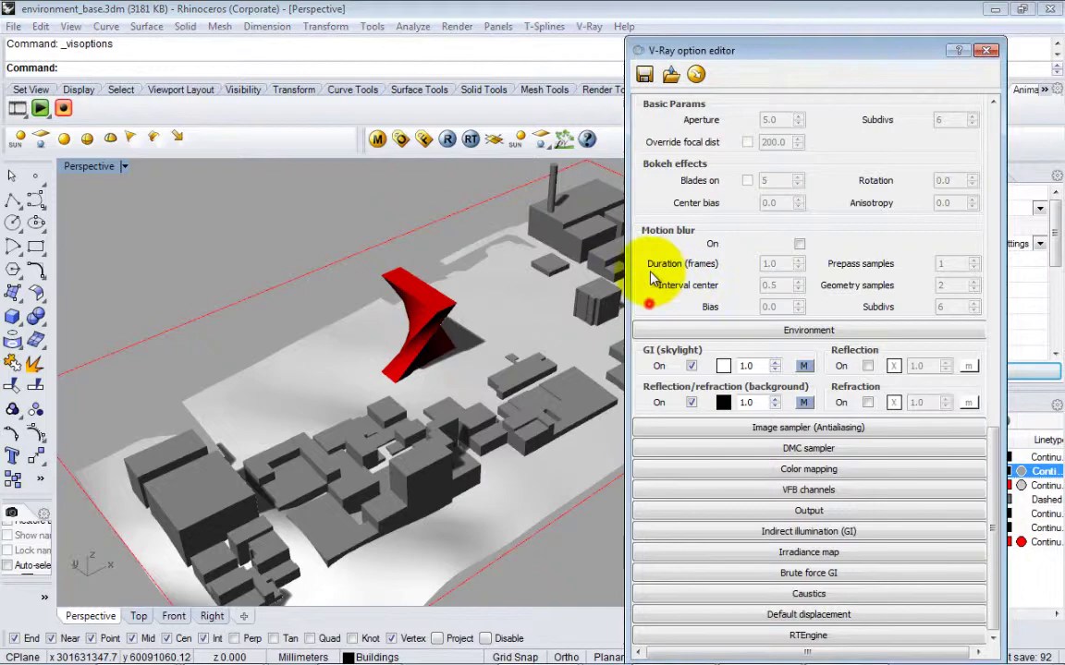
{"action": "scroll", "coordinate": [653, 275], "scroll_direction": "up", "scroll_amount": 10}
{"action": "scroll", "coordinate": [653, 275], "scroll_direction": "up", "scroll_amount": 5}
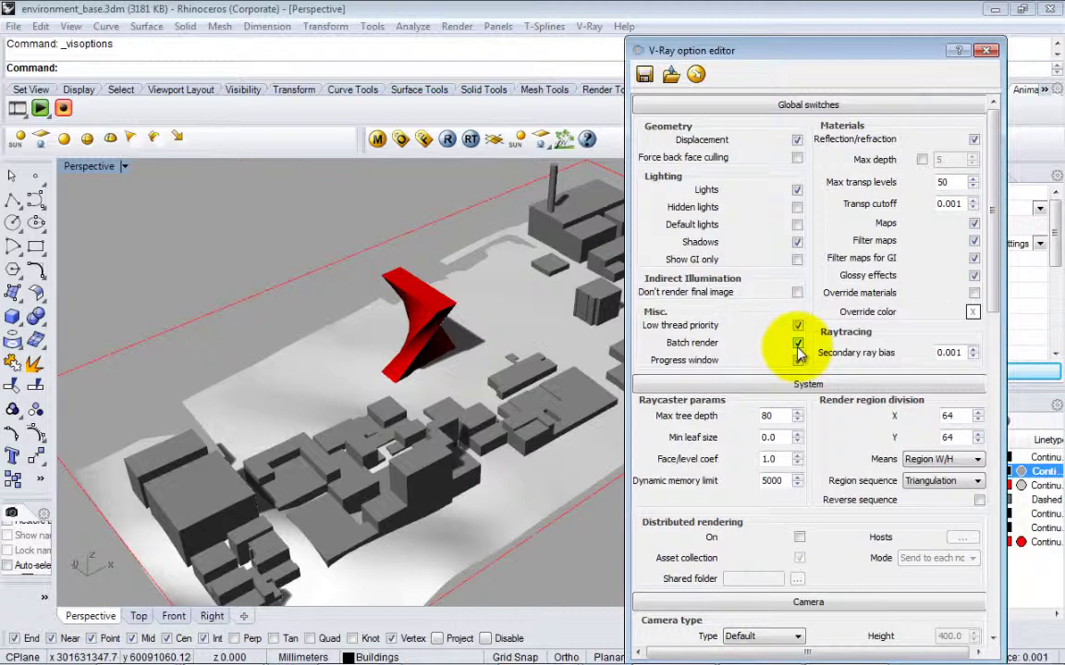
{"action": "left_click", "coordinate": [987, 50]}
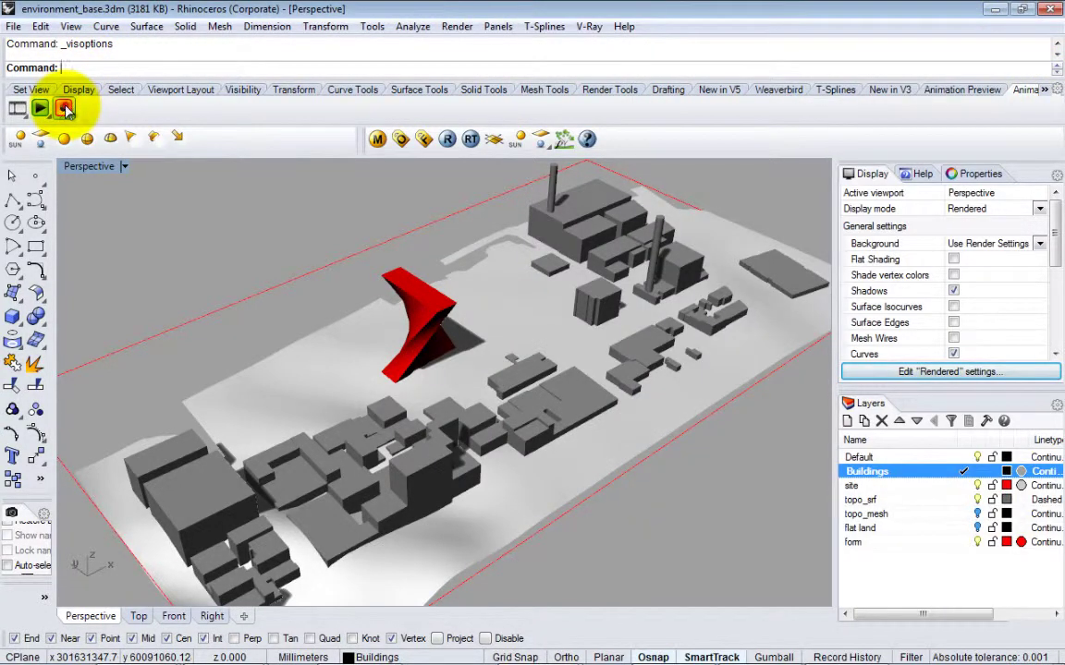
Re-record the sun animation with V-Ray rendering each frame at 800 x 600, then close the frame buffer
{"action": "left_click", "coordinate": [63, 108]}
{"action": "key", "text": "Return"}
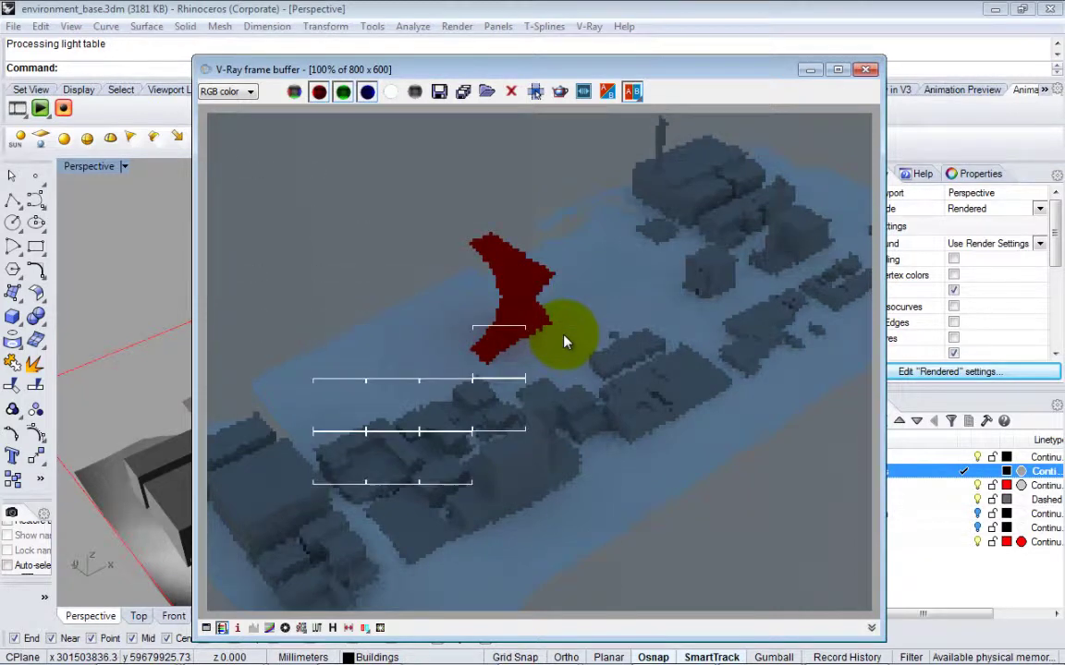
{"action": "key", "text": "Escape"}
{"action": "right_click_drag", "start_coordinate": [559, 174], "coordinate": [573, 274]}
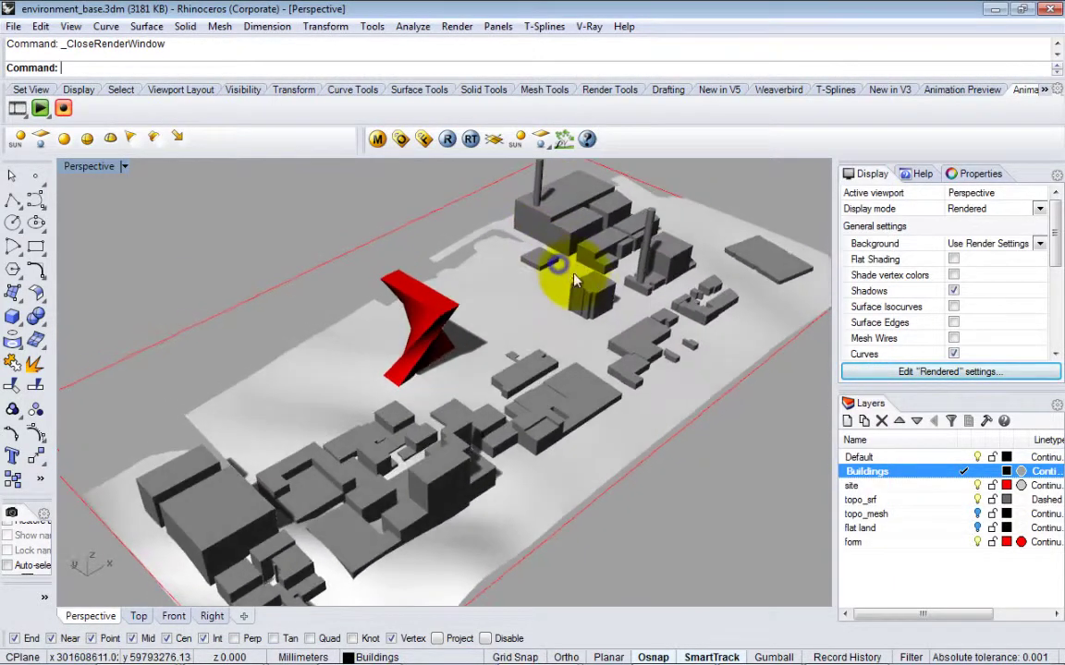
Switch off the physical camera in the V-Ray render options
{"action": "left_click", "coordinate": [401, 138]}
{"action": "left_click_drag", "start_coordinate": [993, 307], "coordinate": [974, 450]}
{"action": "left_click", "coordinate": [753, 403]}
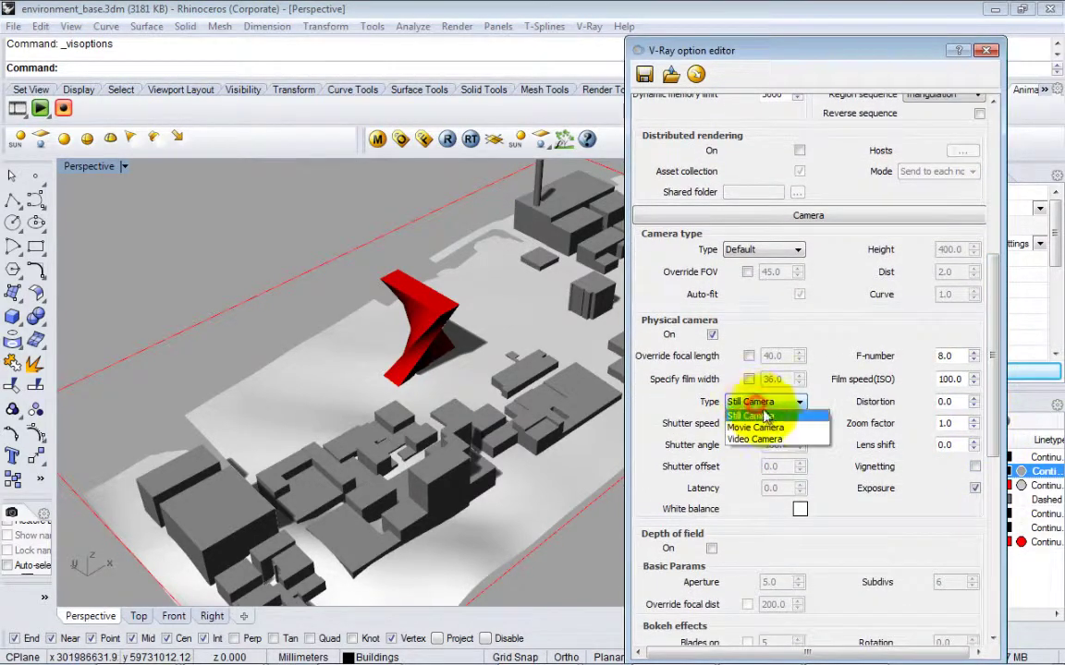
{"action": "left_click", "coordinate": [713, 333]}
{"action": "left_click", "coordinate": [712, 334]}
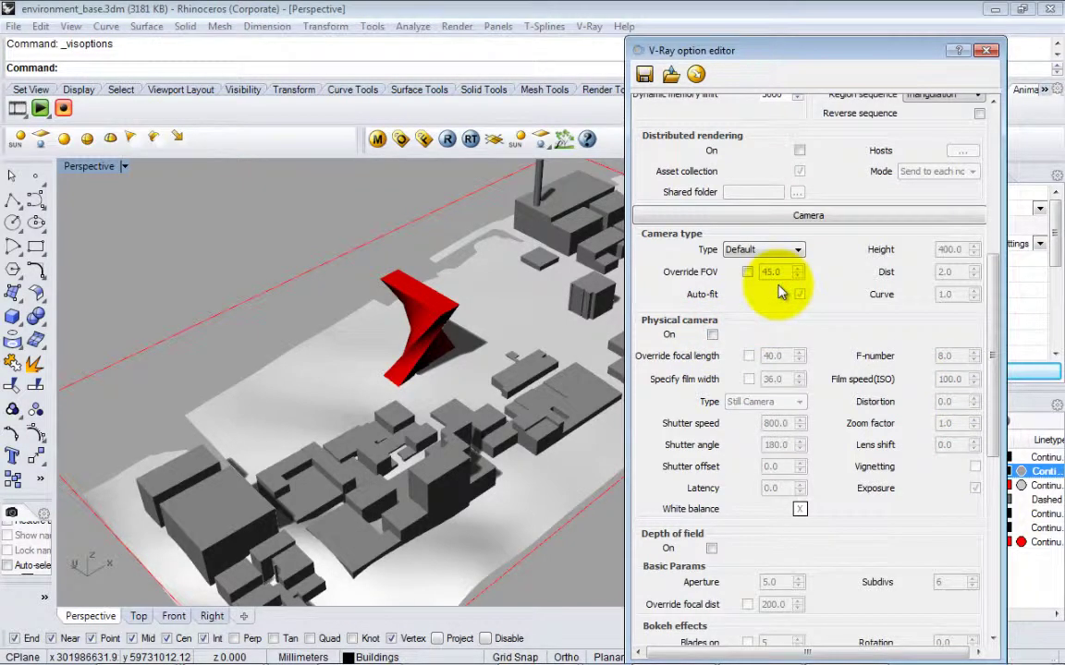
Close the V-Ray options and orbit the perspective view of the city model
{"action": "left_click_drag", "start_coordinate": [912, 44], "coordinate": [913, 24]}
{"action": "left_click", "coordinate": [987, 31]}
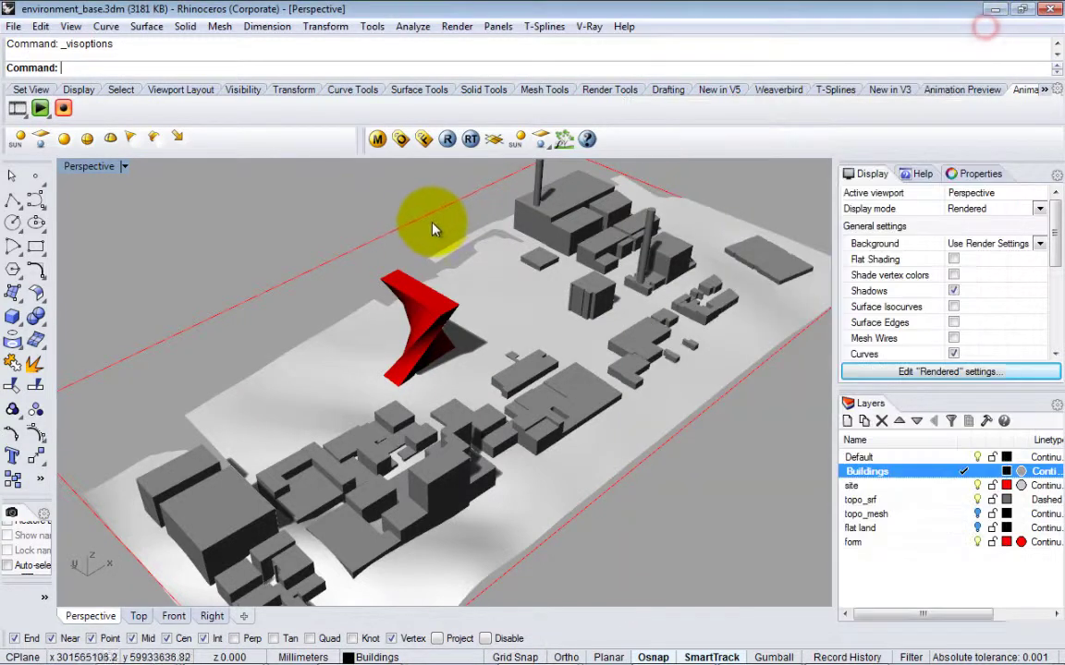
{"action": "right_click_drag", "start_coordinate": [430, 225], "coordinate": [456, 309]}
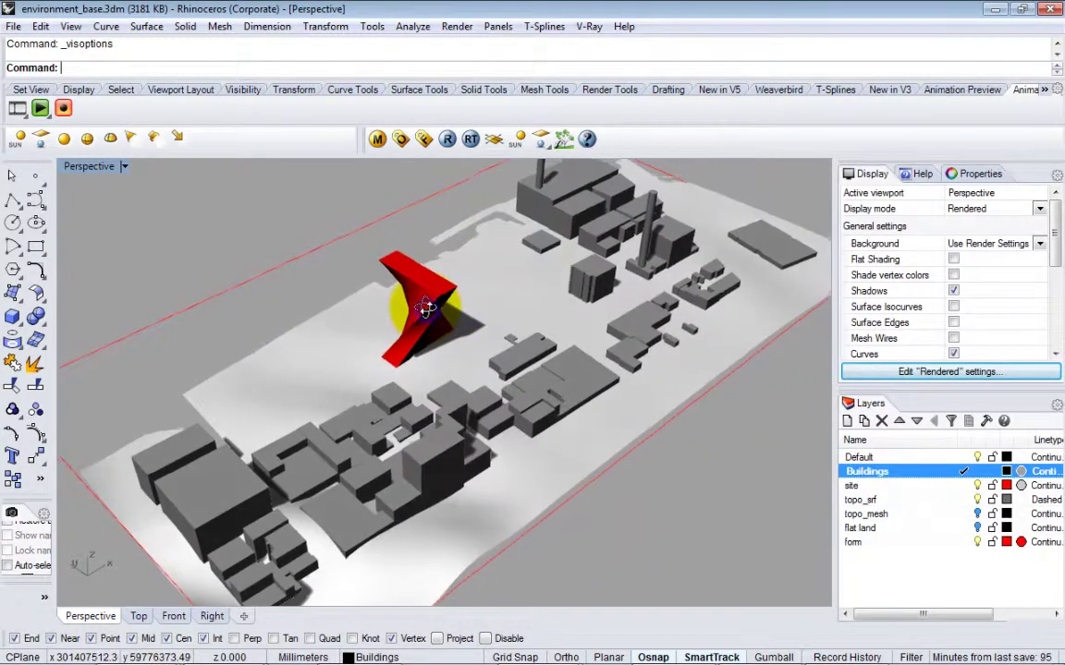
{"action": "left_click", "coordinate": [62, 108]}
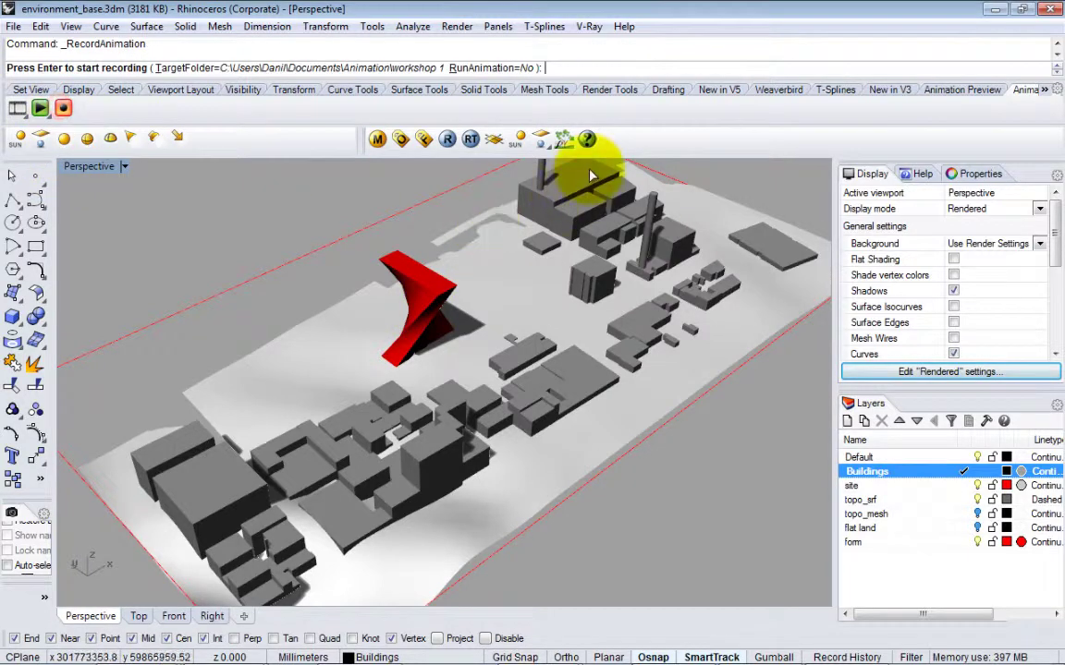
{"action": "key", "text": "Return"}
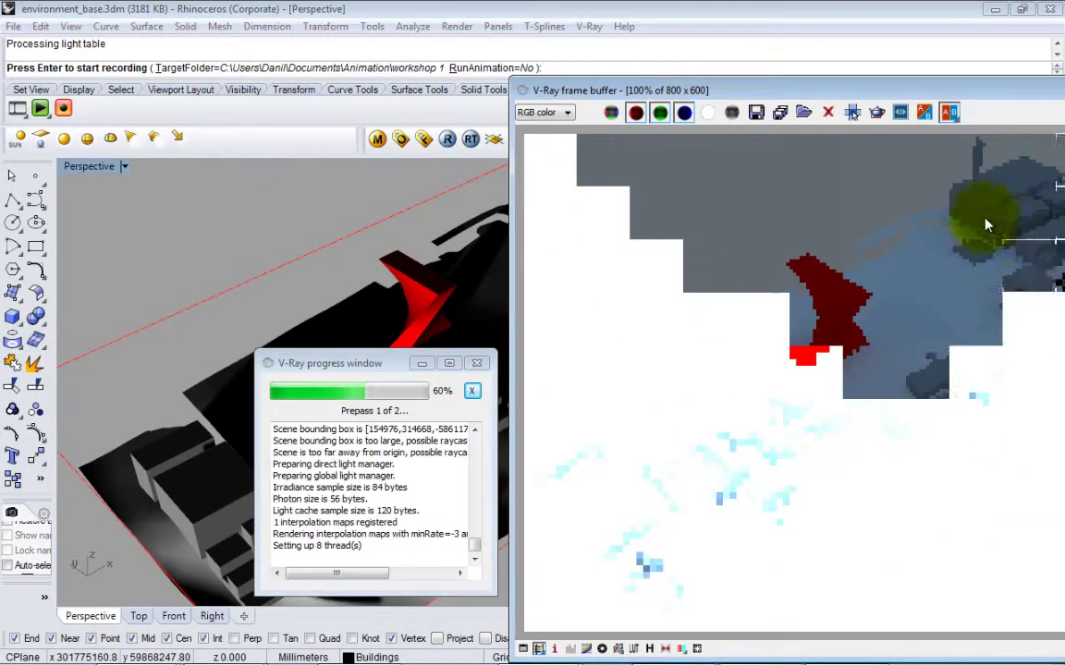
{"action": "left_click", "coordinate": [472, 391]}
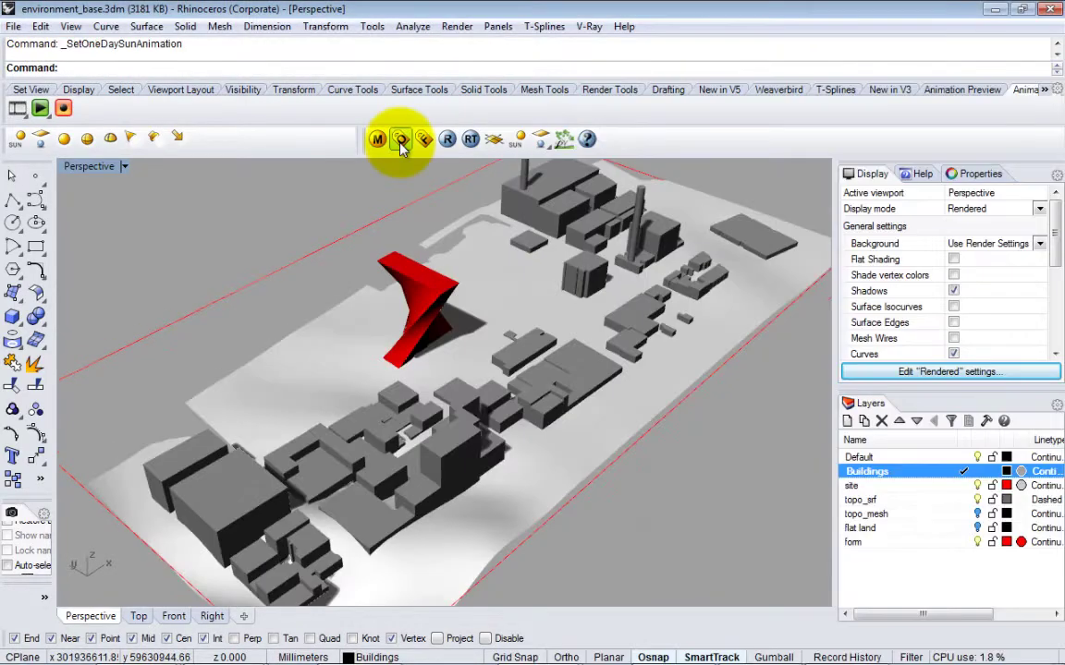
Set the V-Ray GI skylight texture to None
{"action": "left_click", "coordinate": [400, 138]}
{"action": "left_click_drag", "start_coordinate": [994, 365], "coordinate": [993, 541]}
{"action": "left_click", "coordinate": [803, 344]}
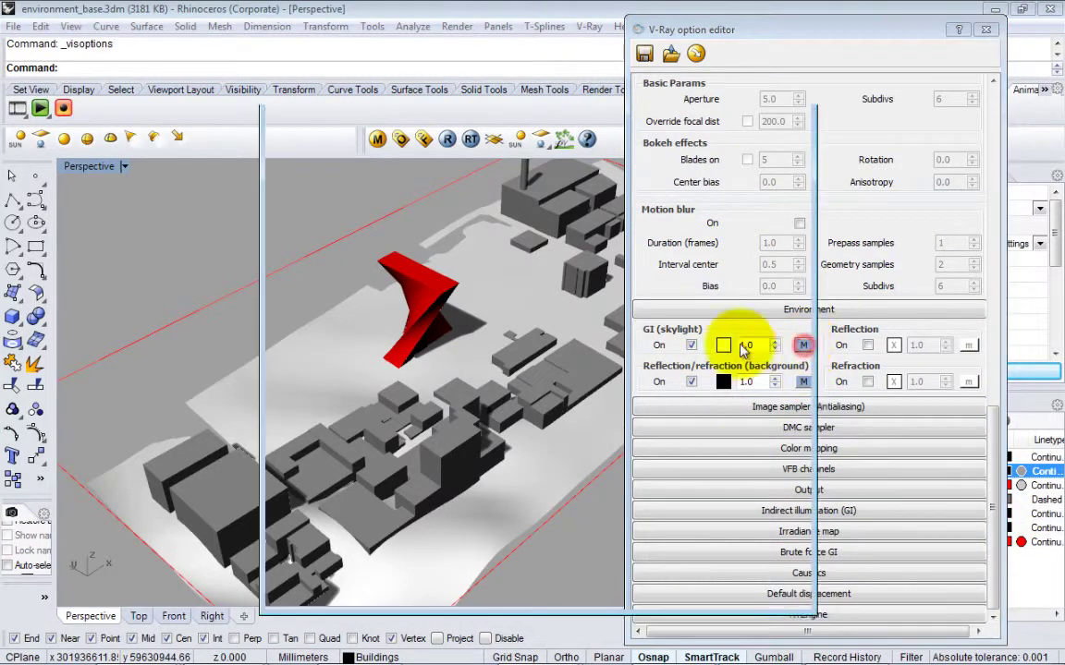
{"action": "left_click", "coordinate": [351, 267]}
{"action": "scroll", "coordinate": [337, 273], "scroll_direction": "up", "scroll_amount": 5}
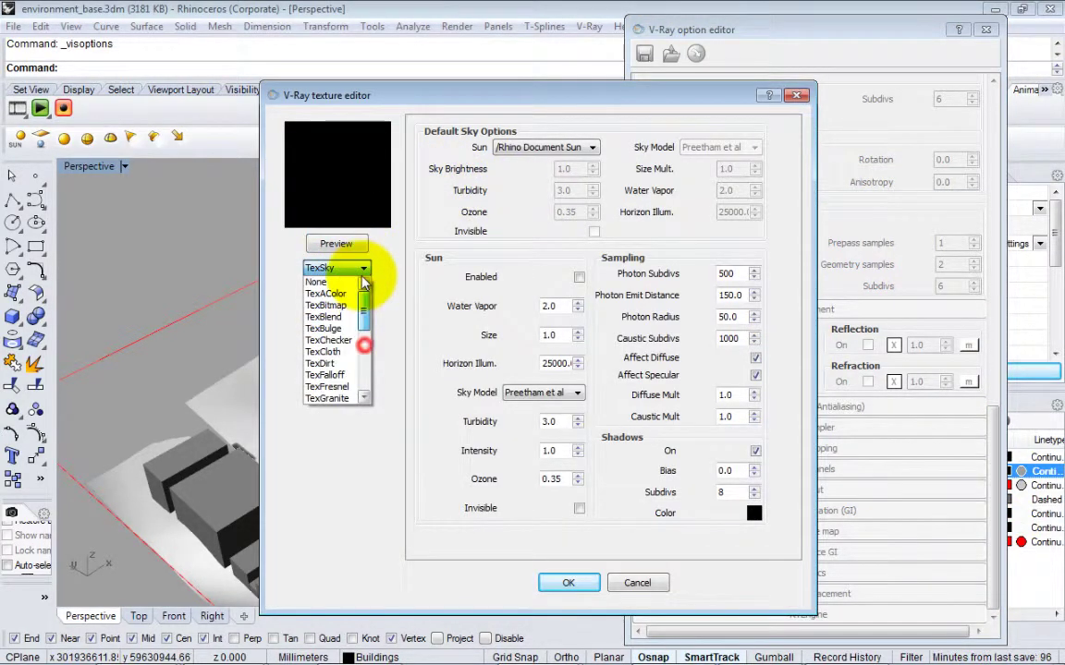
{"action": "left_click", "coordinate": [317, 282]}
{"action": "left_click", "coordinate": [566, 582]}
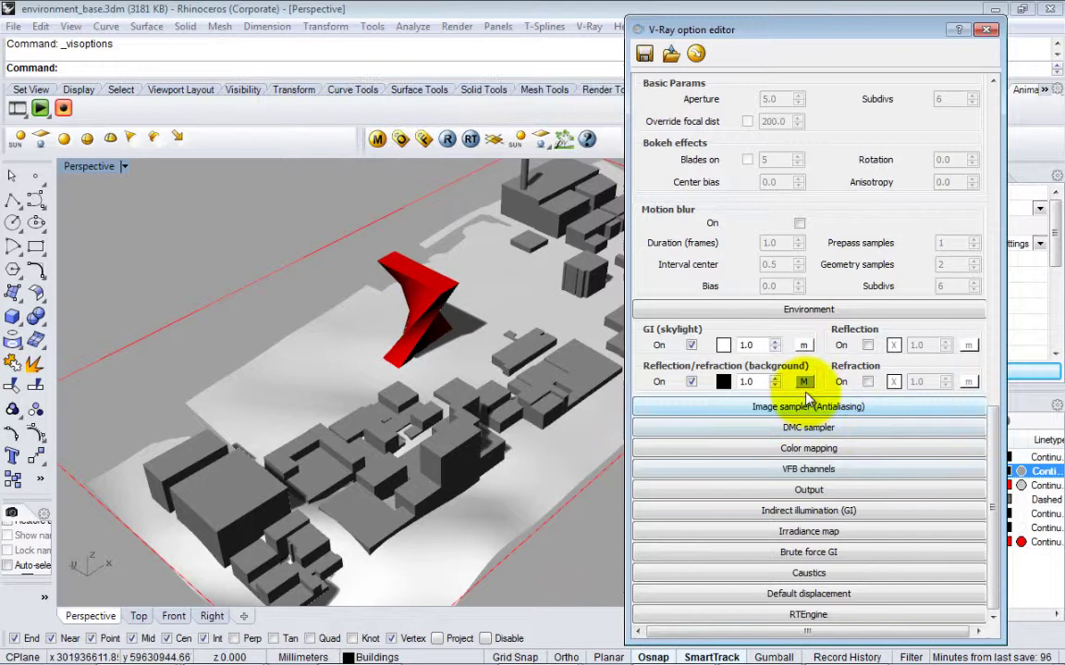
Set the background environment texture to None as well, then start recording the sun animation
{"action": "left_click", "coordinate": [802, 383]}
{"action": "left_click", "coordinate": [346, 269]}
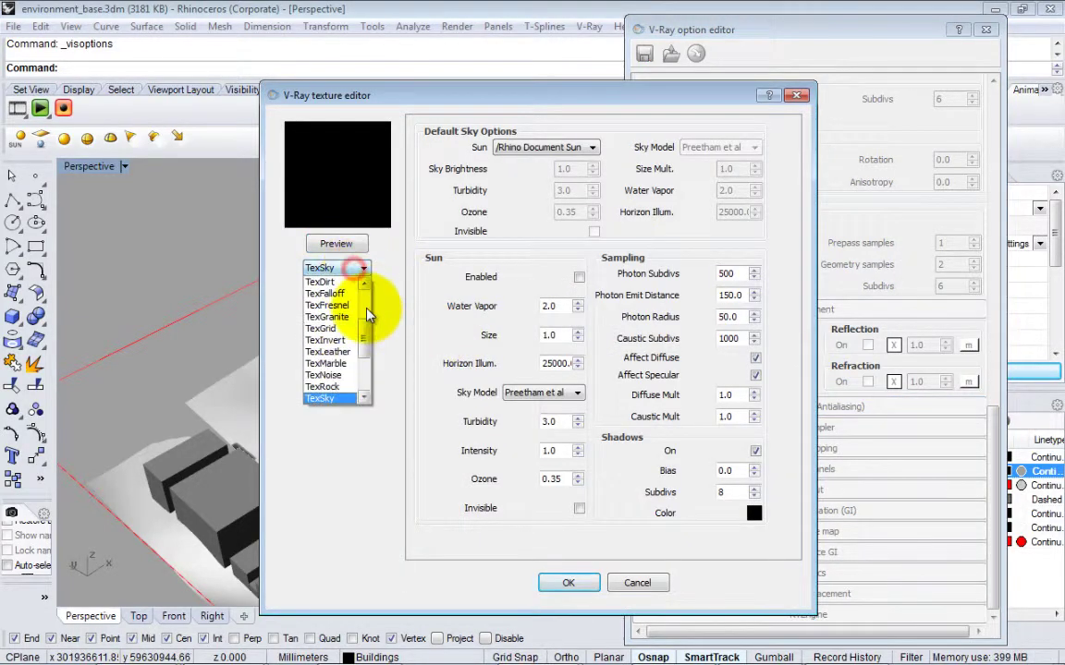
{"action": "left_click", "coordinate": [319, 282]}
{"action": "left_click", "coordinate": [568, 583]}
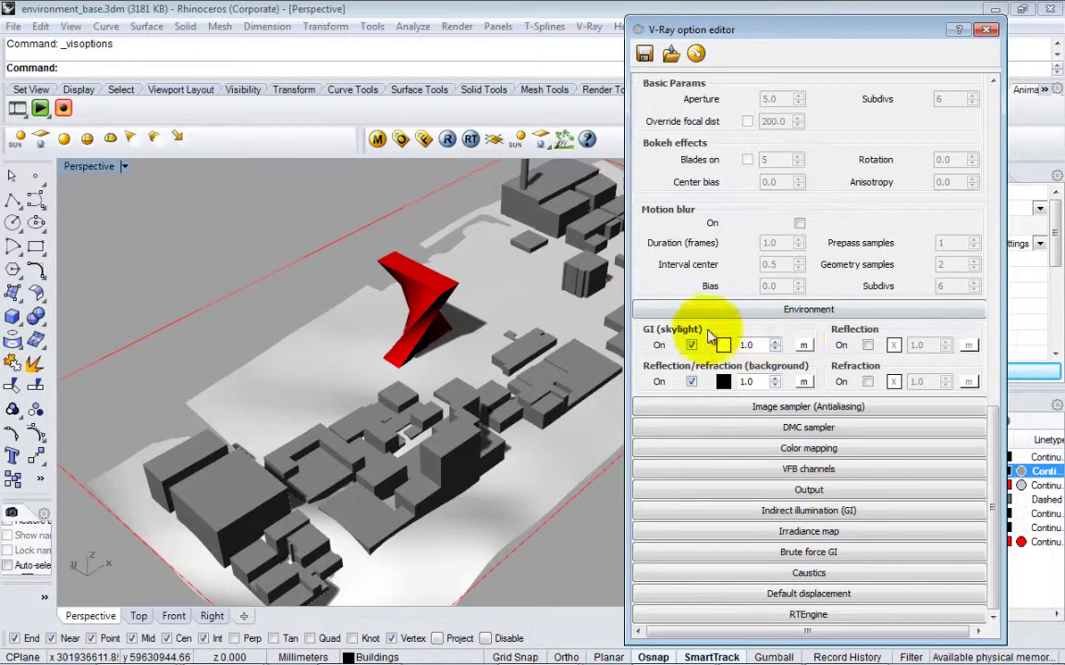
{"action": "left_click_drag", "start_coordinate": [792, 46], "coordinate": [840, 53]}
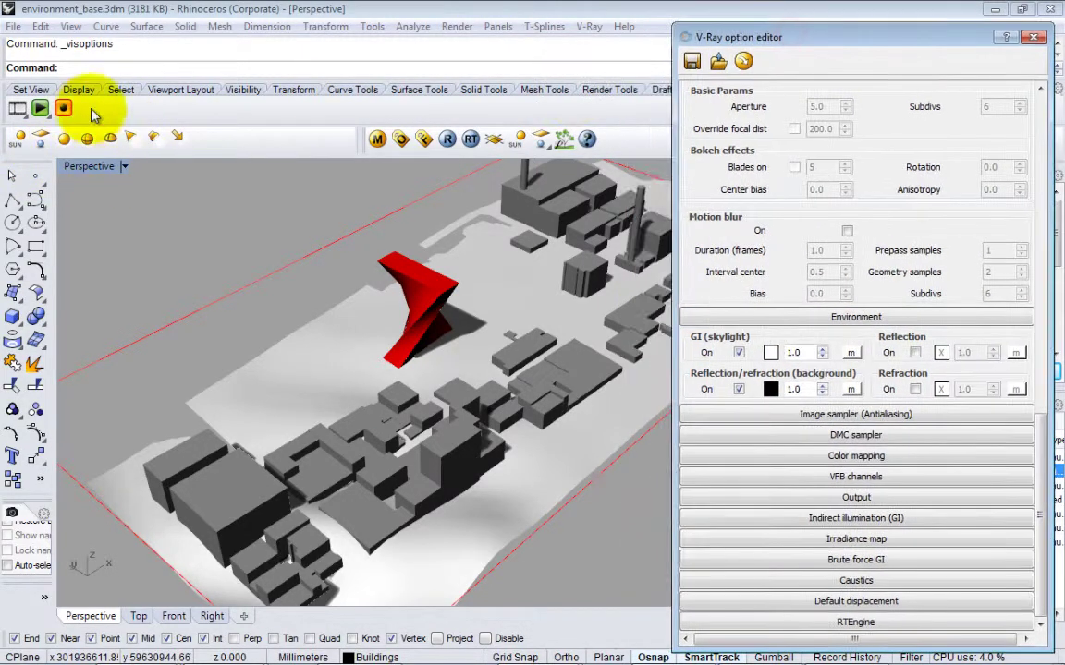
{"action": "left_click", "coordinate": [65, 109]}
Begin recording the animation frames, then abort the render entirely
{"action": "key", "text": "Return"}
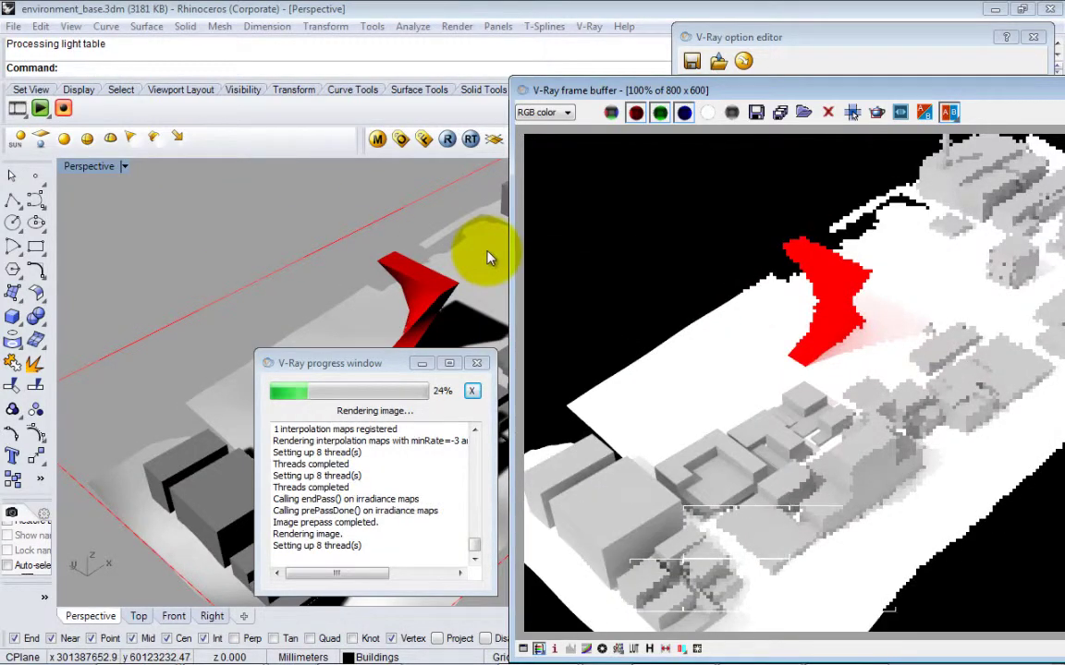
{"action": "left_click", "coordinate": [473, 392]}
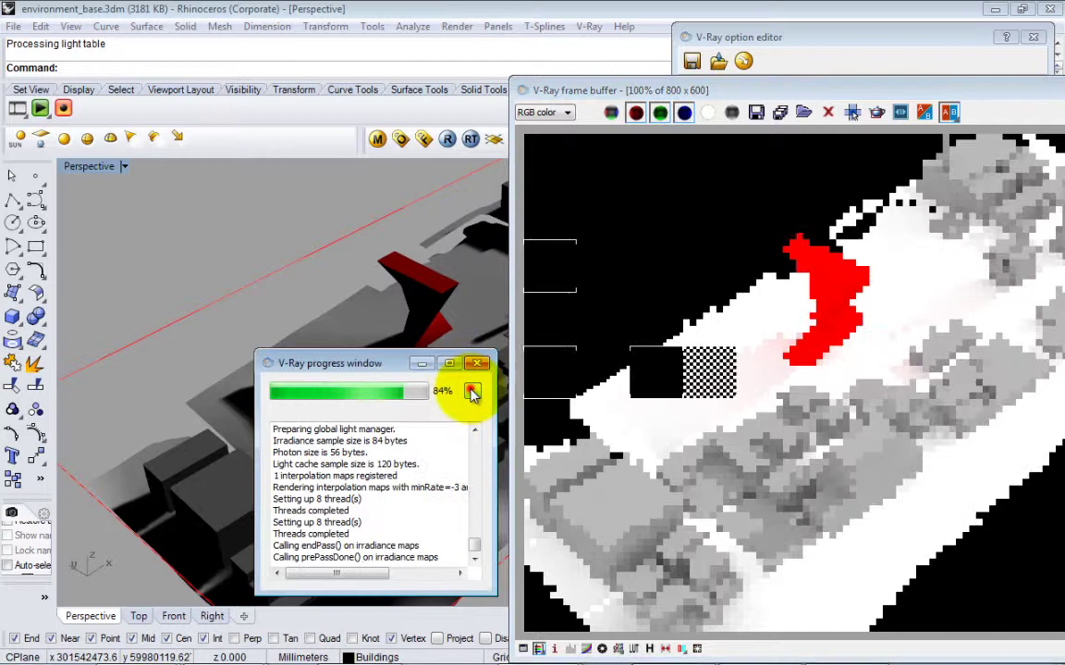
{"action": "left_click", "coordinate": [473, 392]}
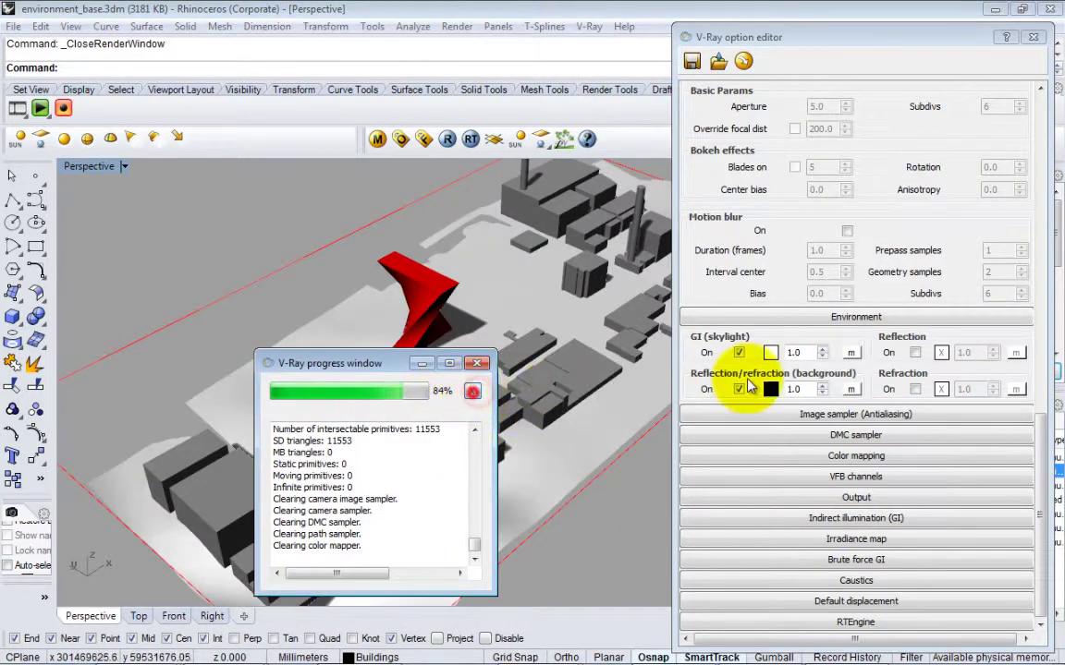
Set the GI skylight intensity to 0.4 and test-render the site model
{"action": "double_click", "coordinate": [796, 353]}
{"action": "type", "text": "0.4"}
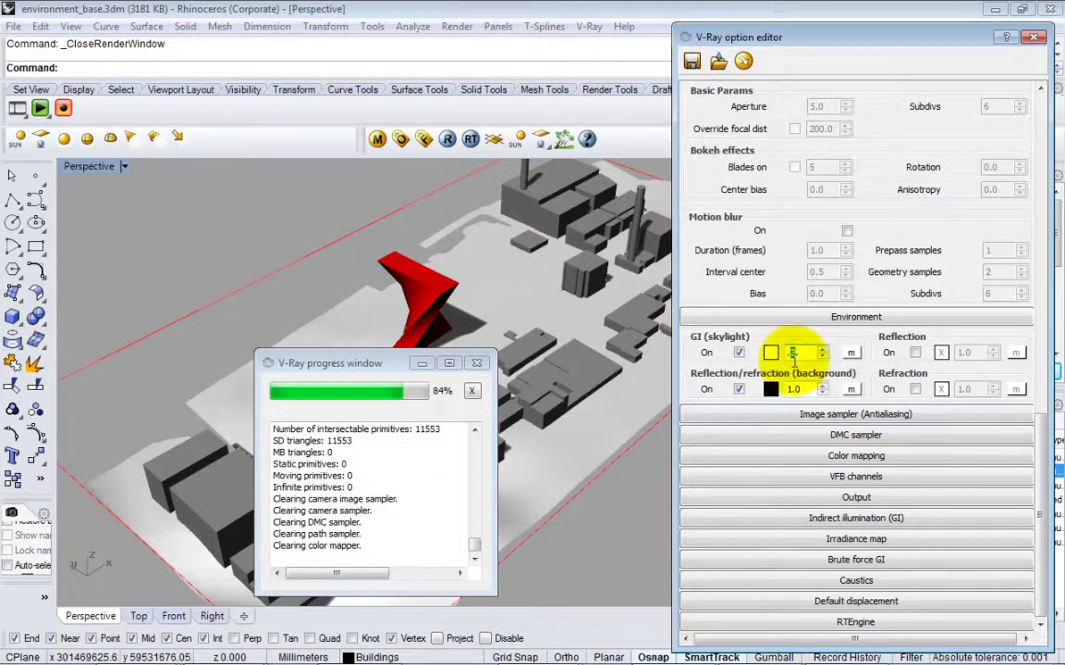
{"action": "double_click", "coordinate": [797, 389]}
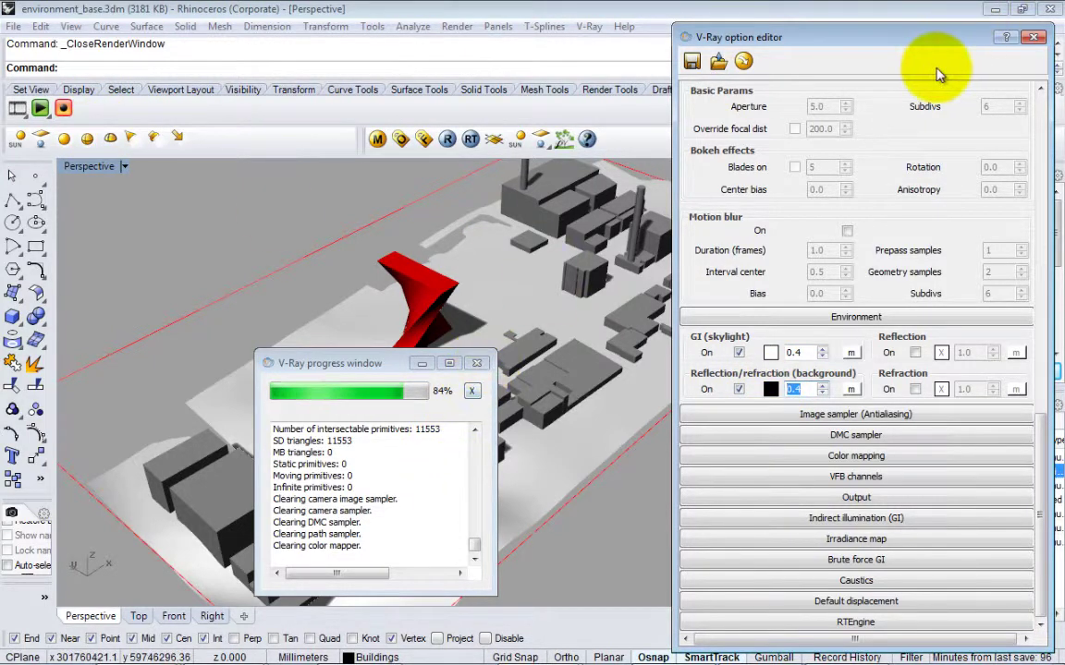
{"action": "mouse_move", "coordinate": [929, 37]}
{"action": "left_mouse_down"}
{"action": "mouse_move", "coordinate": [915, 90]}
{"action": "mouse_move", "coordinate": [923, 50]}
{"action": "left_mouse_up"}
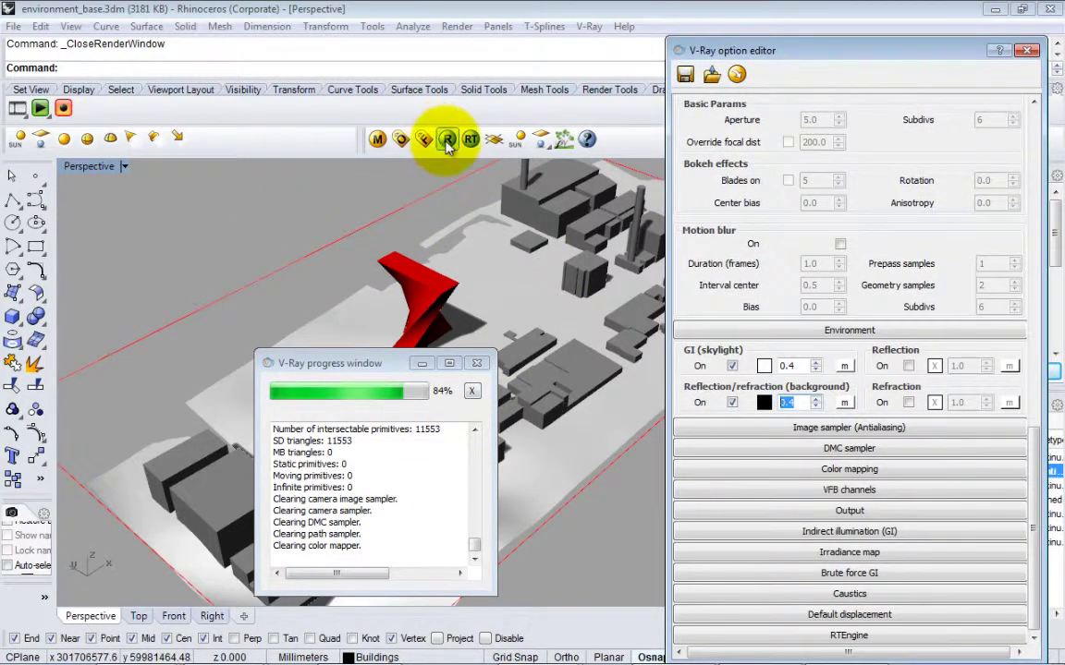
{"action": "left_click", "coordinate": [447, 139]}
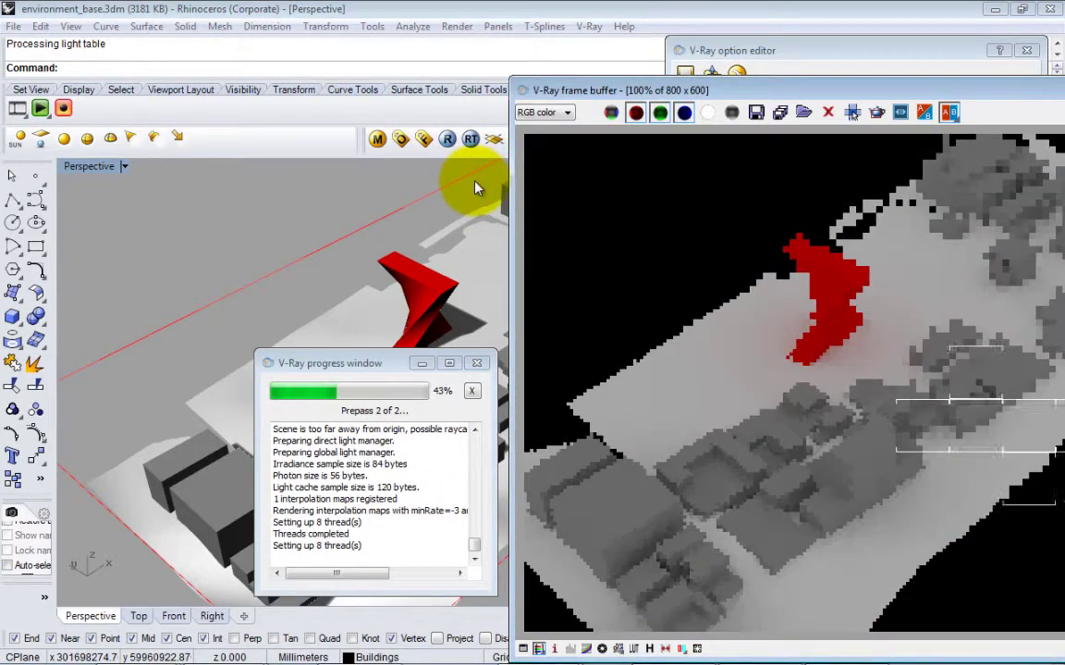
{"action": "left_click_drag", "start_coordinate": [1049, 92], "coordinate": [819, 107]}
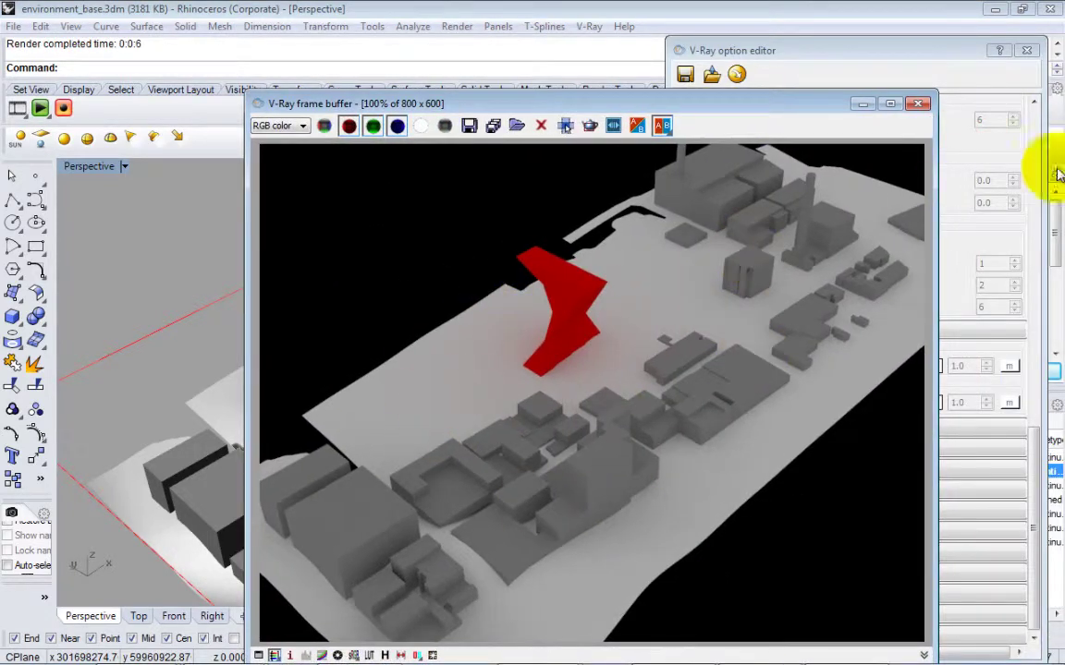
{"action": "left_click", "coordinate": [918, 103]}
Change both skylight and background intensities to 0.2 and render another test image
{"action": "left_click", "coordinate": [793, 366]}
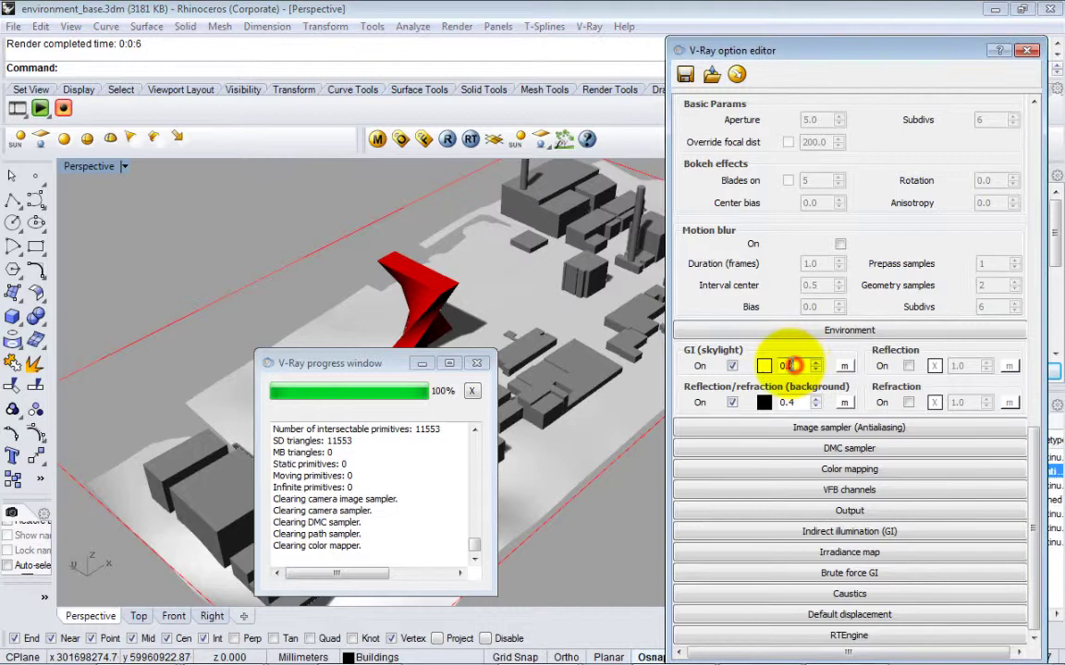
{"action": "key", "text": "BackSpace"}
{"action": "type", "text": "2"}
{"action": "key", "text": "BackSpace"}
{"action": "type", "text": "2"}
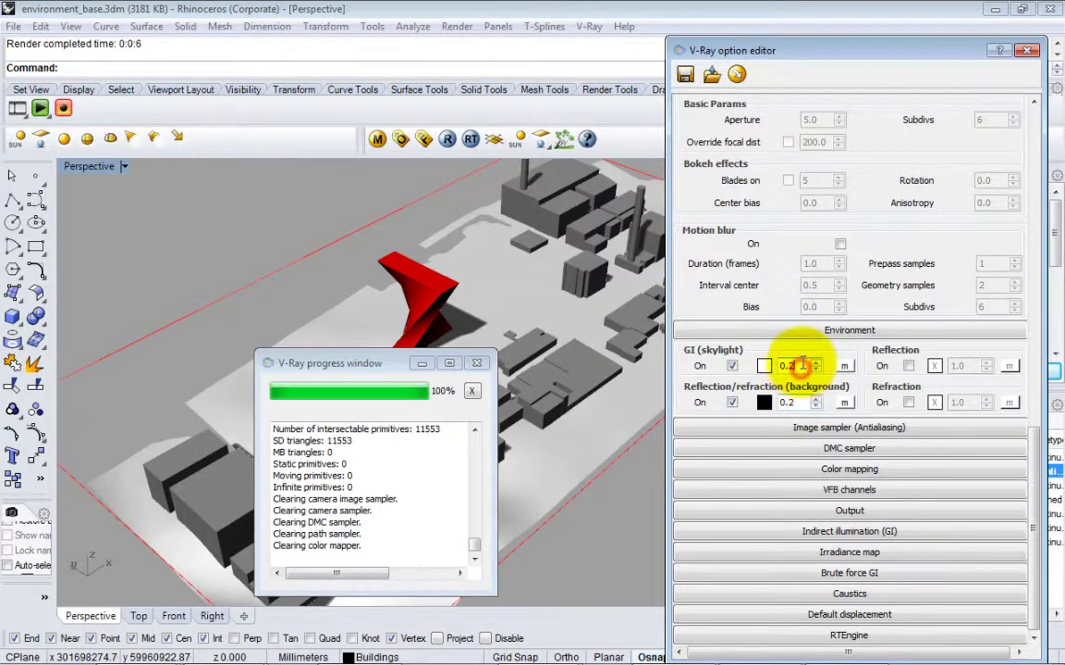
{"action": "left_click", "coordinate": [448, 138]}
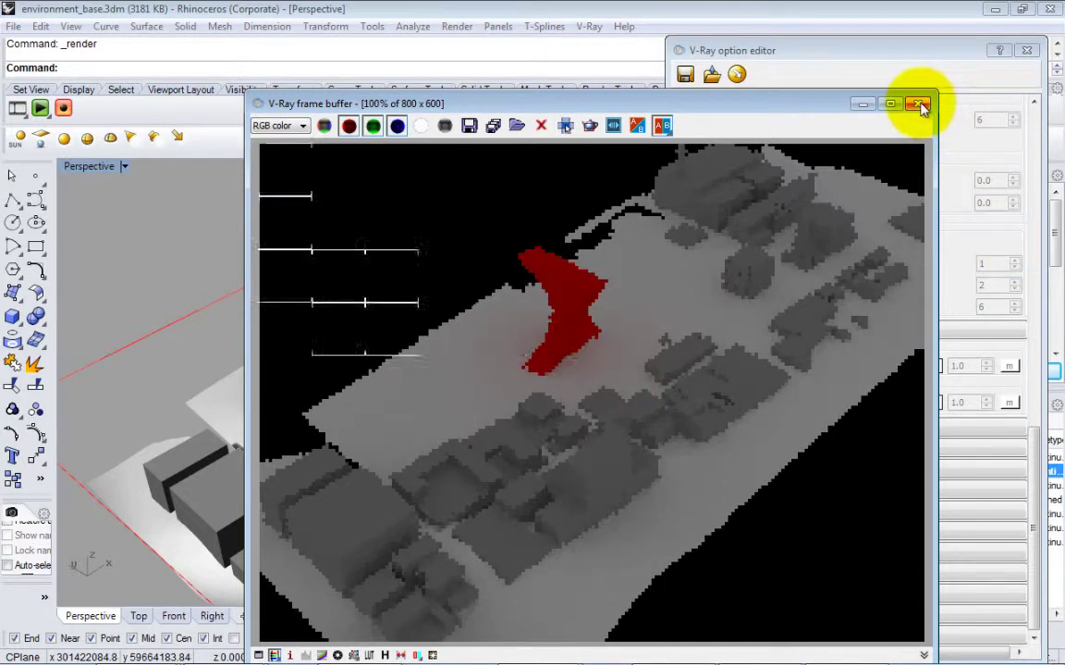
{"action": "left_click", "coordinate": [919, 106]}
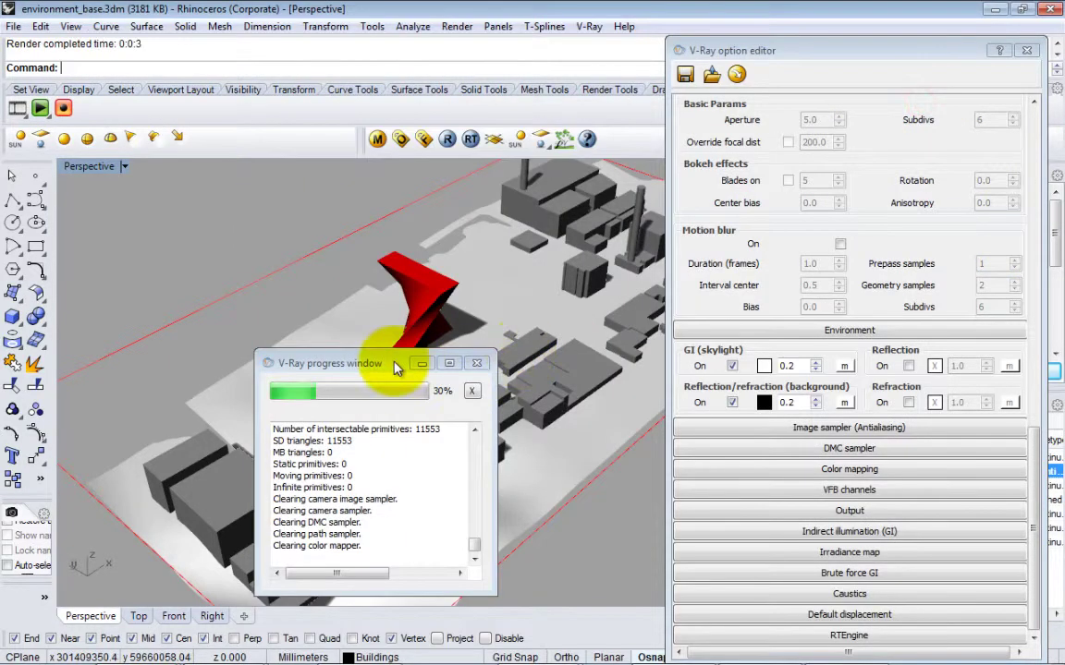
{"action": "right_click_drag", "start_coordinate": [298, 295], "coordinate": [303, 307]}
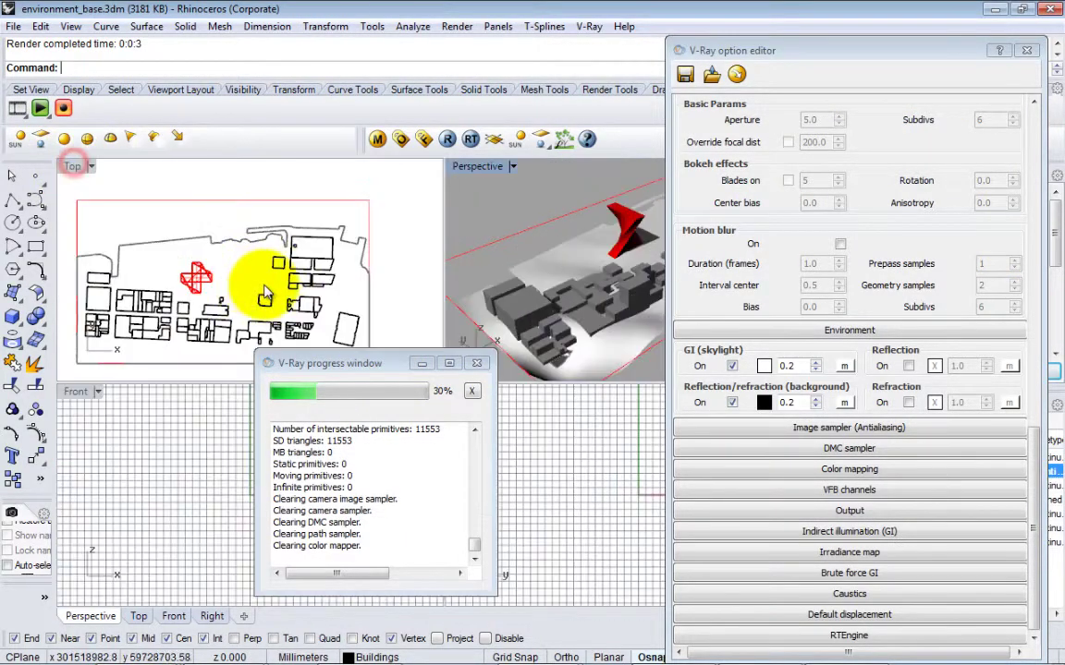
Close the V-Ray options and move the render progress window aside
{"action": "scroll", "coordinate": [255, 305], "scroll_direction": "down", "scroll_amount": 2}
{"action": "left_click", "coordinate": [960, 50]}
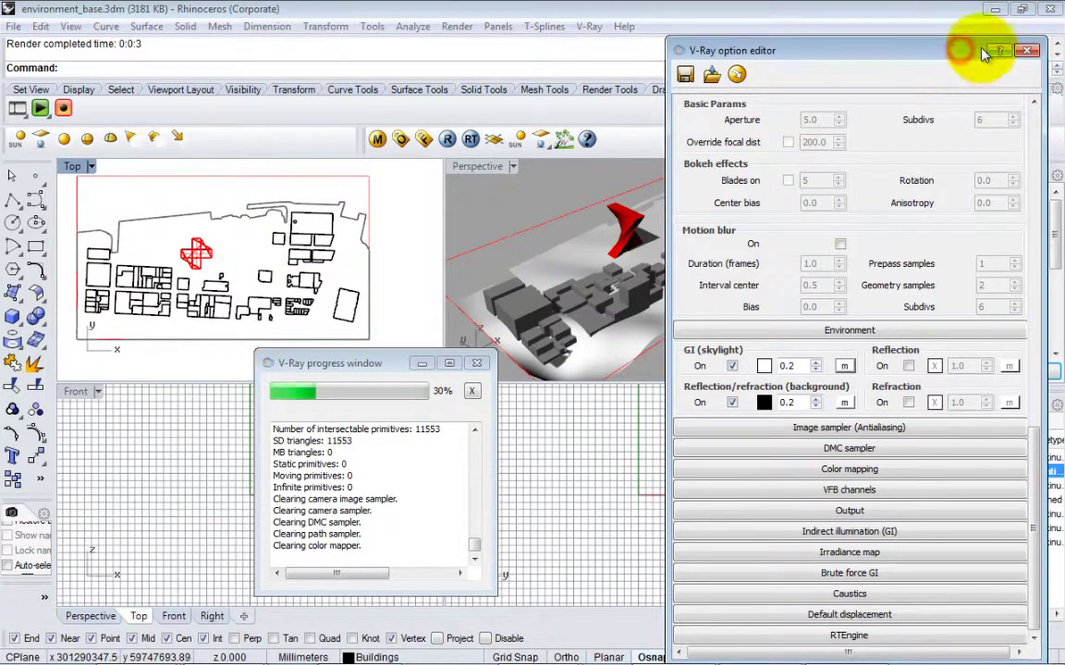
{"action": "left_click", "coordinate": [1026, 51]}
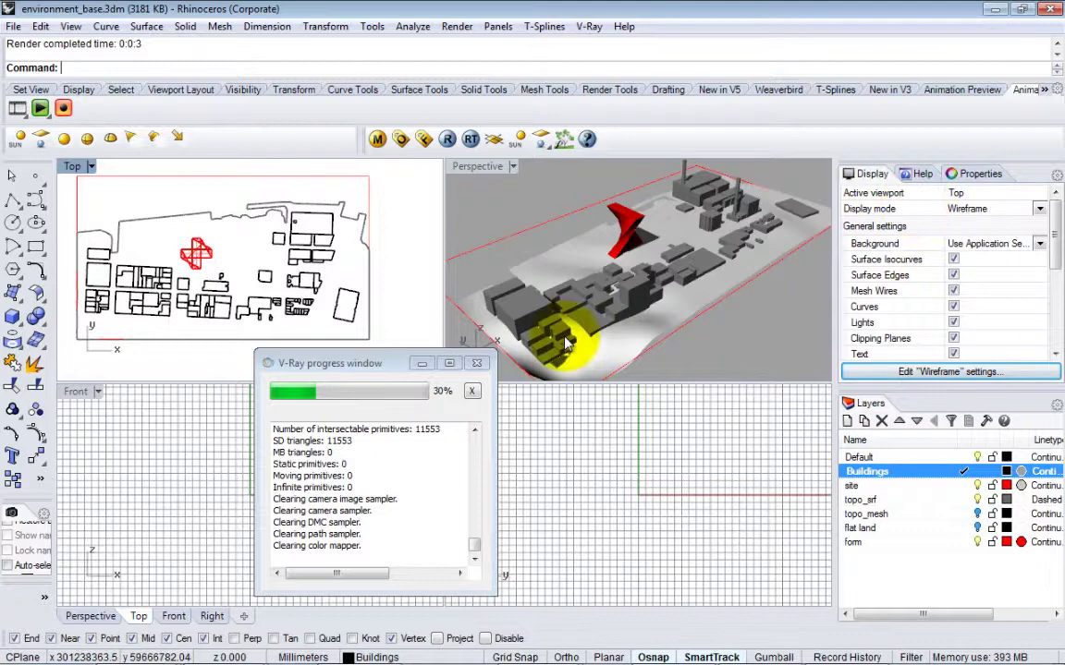
{"action": "left_click_drag", "start_coordinate": [374, 363], "coordinate": [597, 389]}
With the Front view active, show the sun's light list and launch the one-day sun animation setup
{"action": "left_click", "coordinate": [259, 487]}
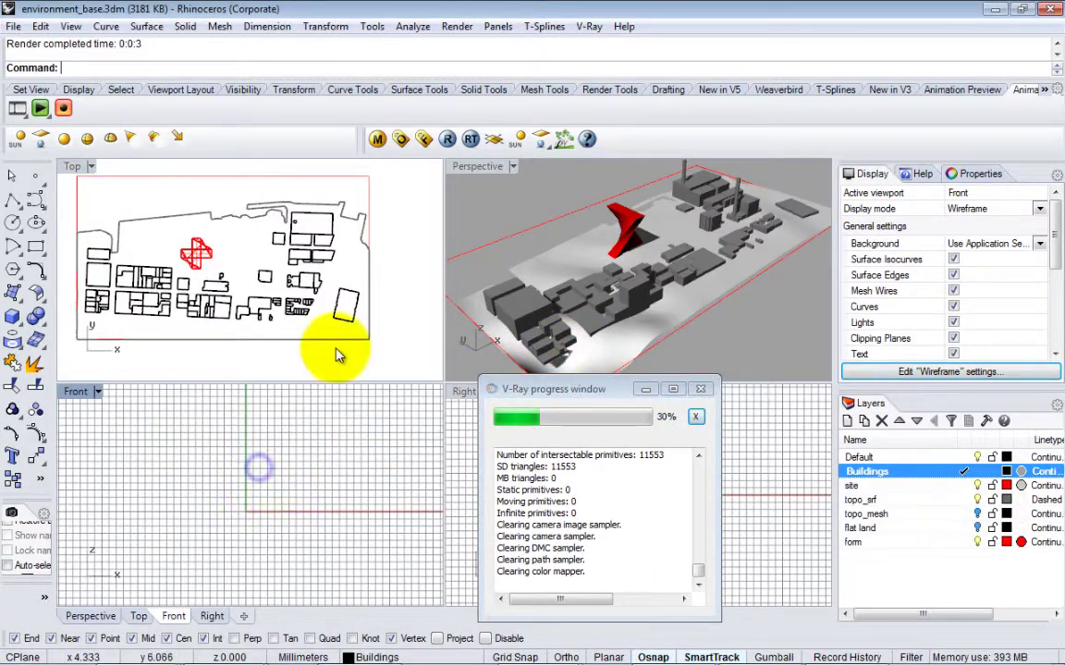
{"action": "left_click", "coordinate": [469, 139]}
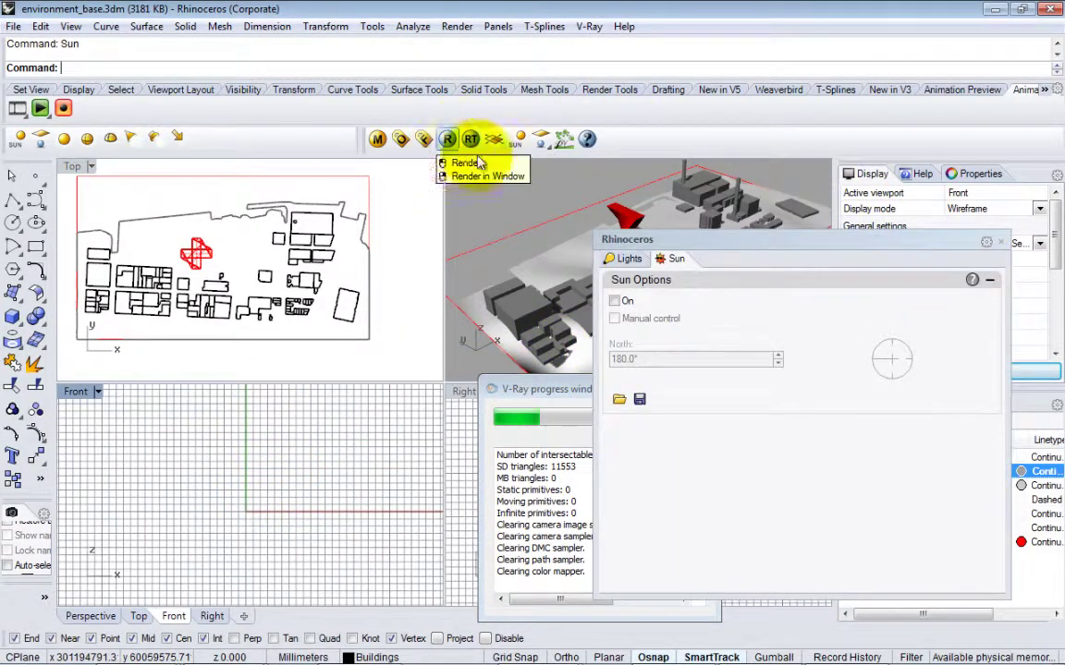
{"action": "left_click", "coordinate": [622, 256]}
{"action": "left_click_drag", "start_coordinate": [661, 239], "coordinate": [747, 37]}
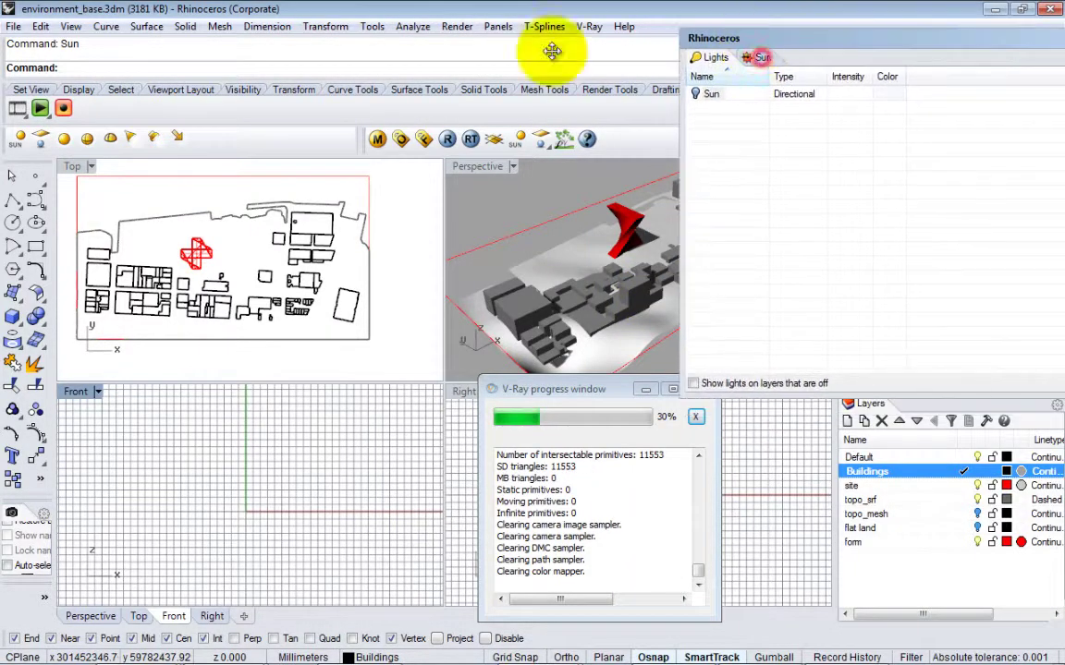
{"action": "left_click", "coordinate": [40, 108]}
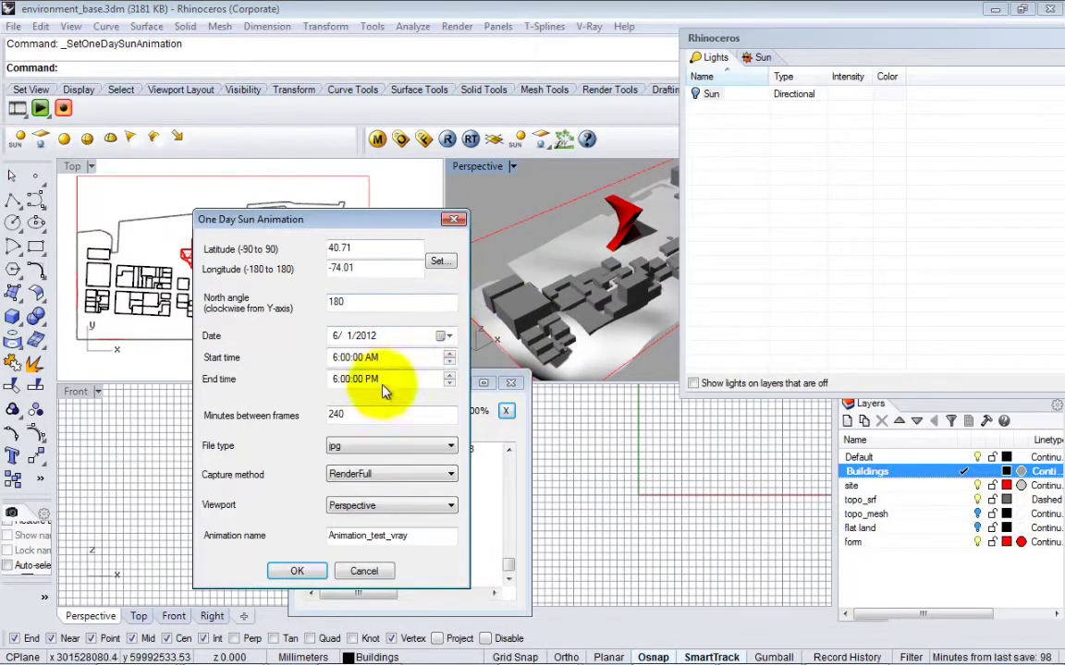
Set 60 minutes between frames and record the animation, rendering every frame in V-Ray
{"action": "type", "text": "60"}
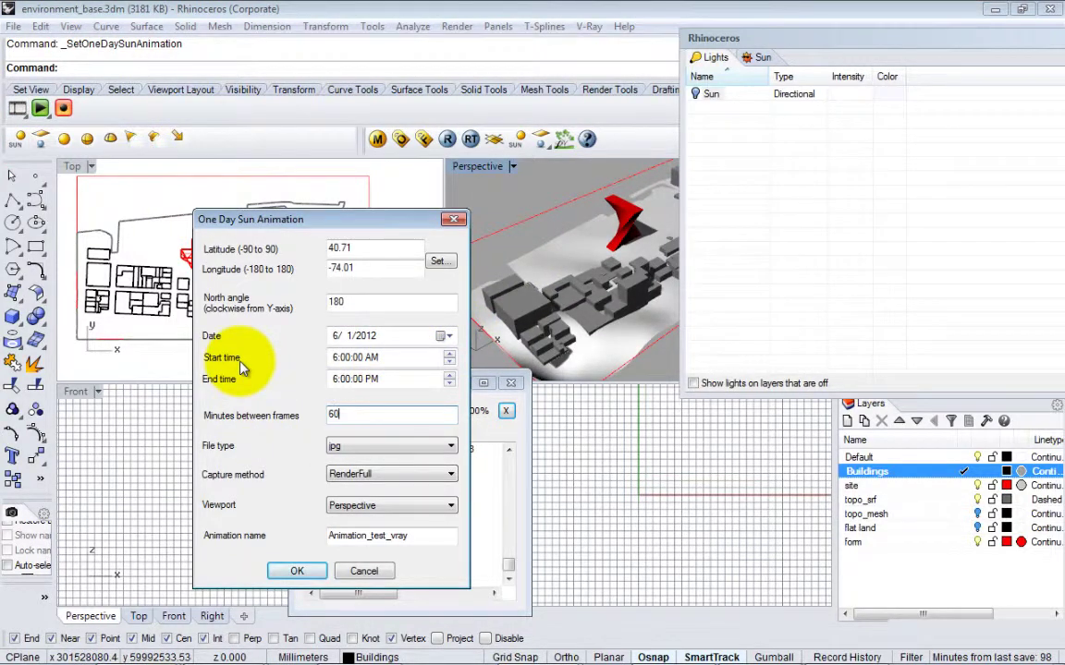
{"action": "left_click", "coordinate": [293, 573]}
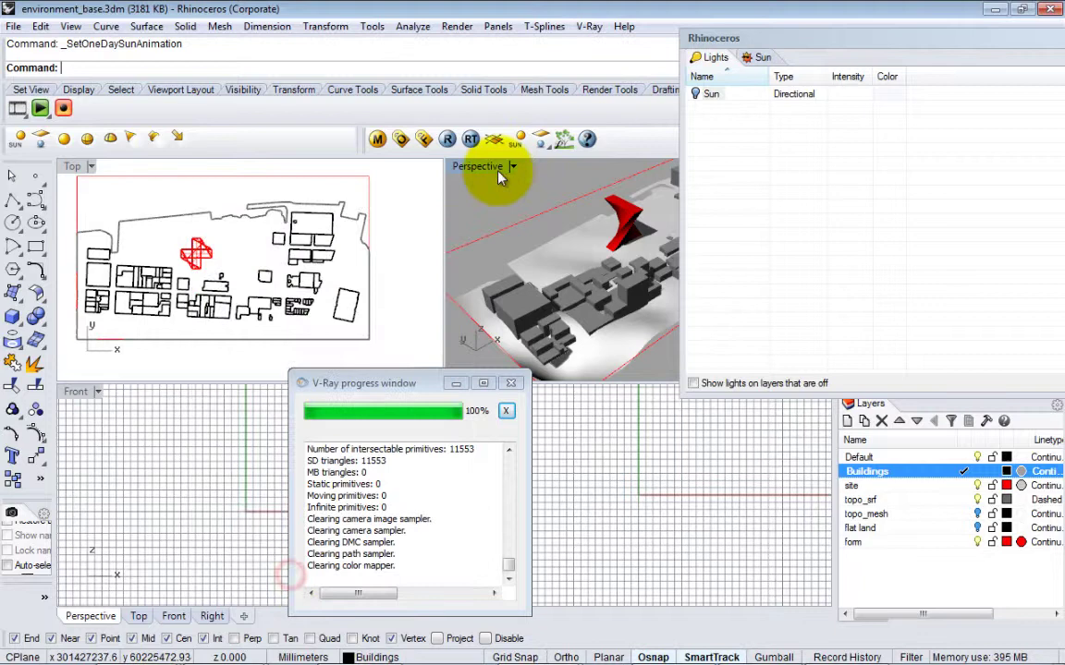
{"action": "left_click", "coordinate": [63, 109]}
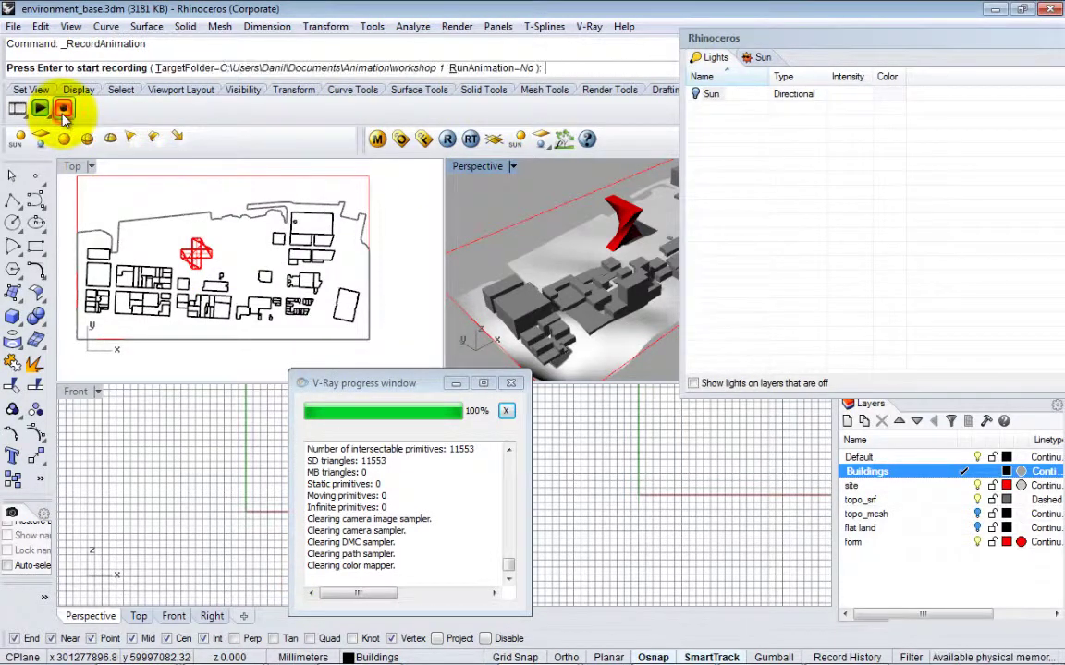
{"action": "key", "text": "Return"}
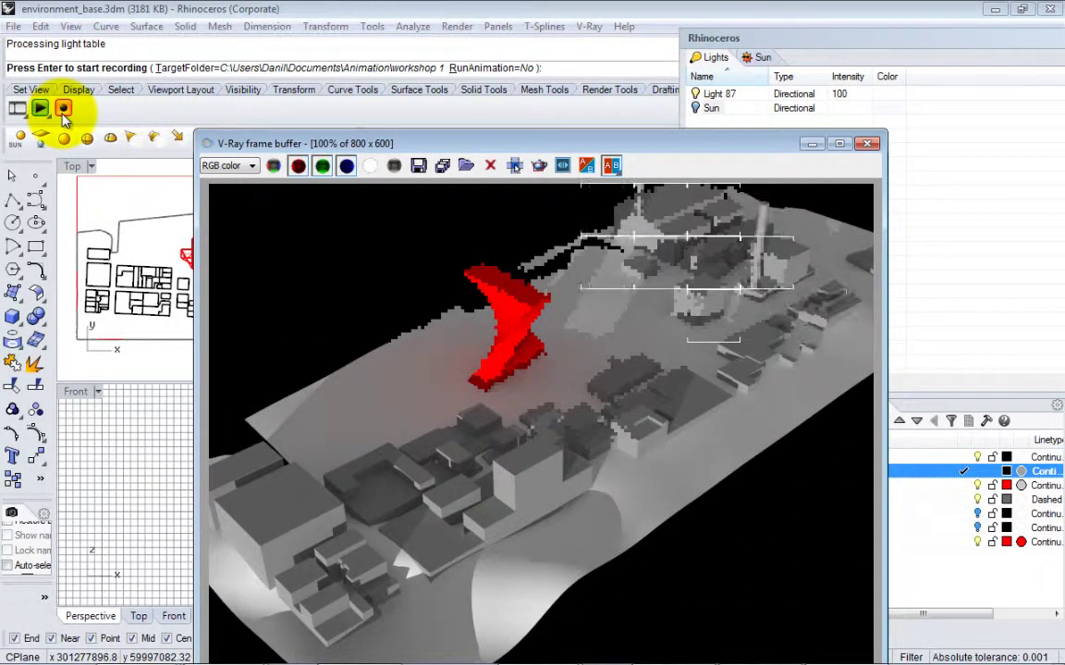
{"action": "key", "text": "Return"}
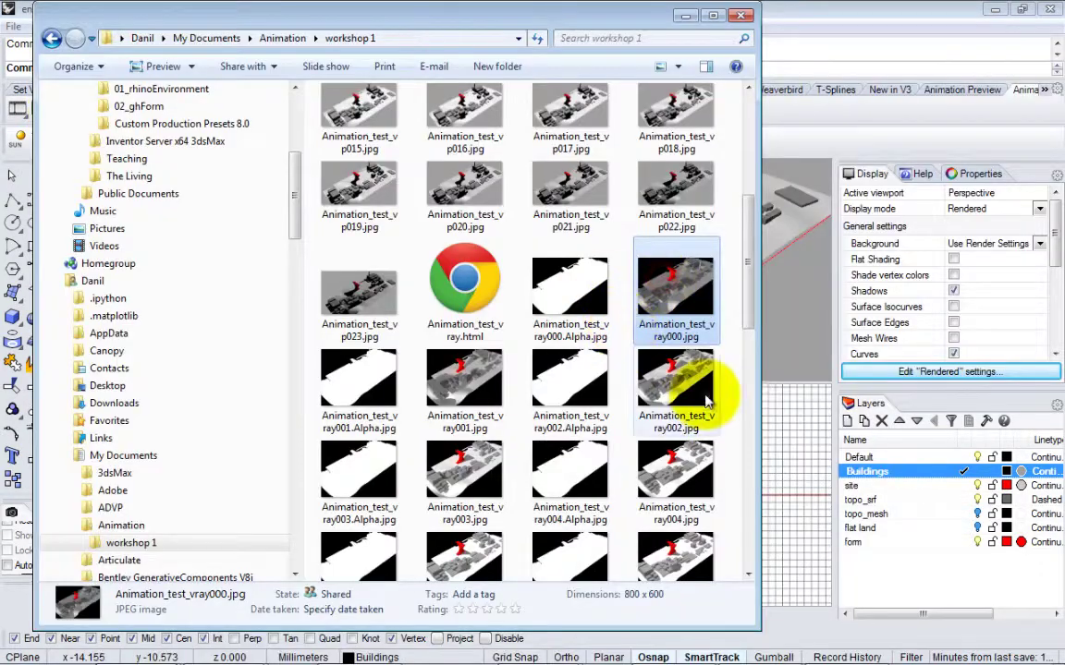
{"action": "scroll", "coordinate": [705, 401], "scroll_direction": "down", "scroll_amount": 3}
{"action": "mouse_move", "coordinate": [360, 650]}
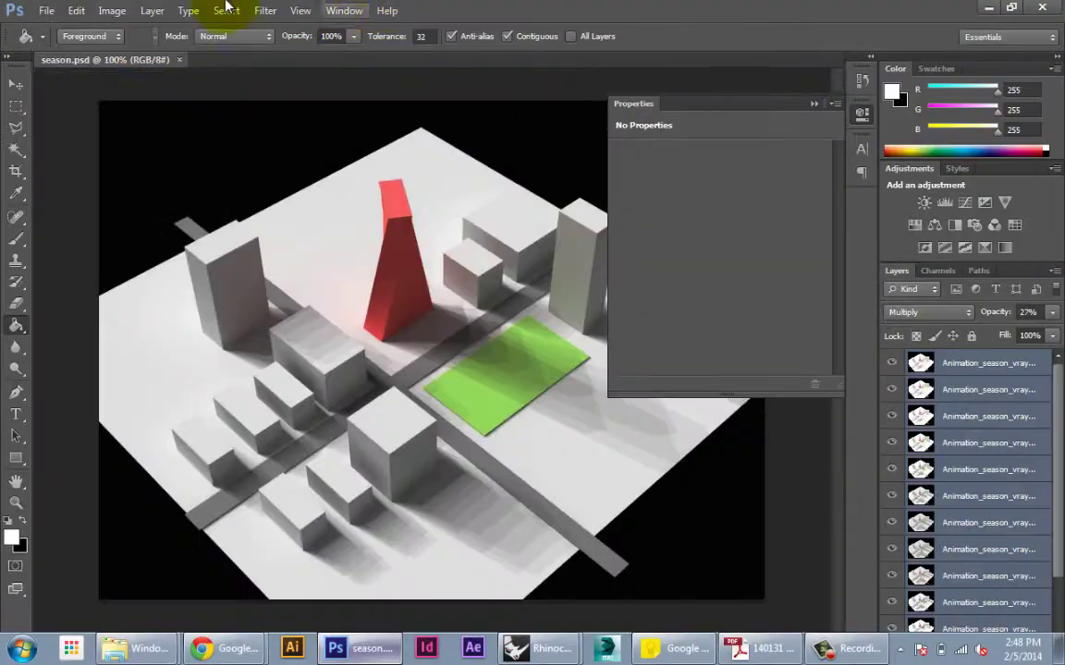
Load all Animation_test_vray frames from the workshop 1 folder with Load Files into Stack
{"action": "left_click", "coordinate": [45, 13]}
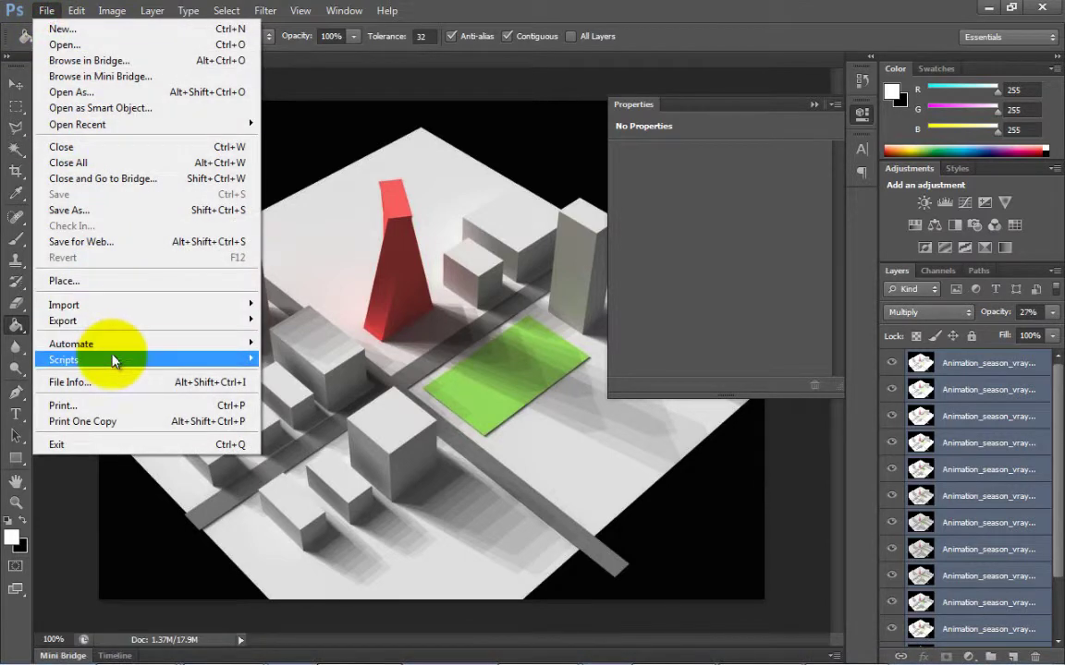
{"action": "mouse_move", "coordinate": [112, 359]}
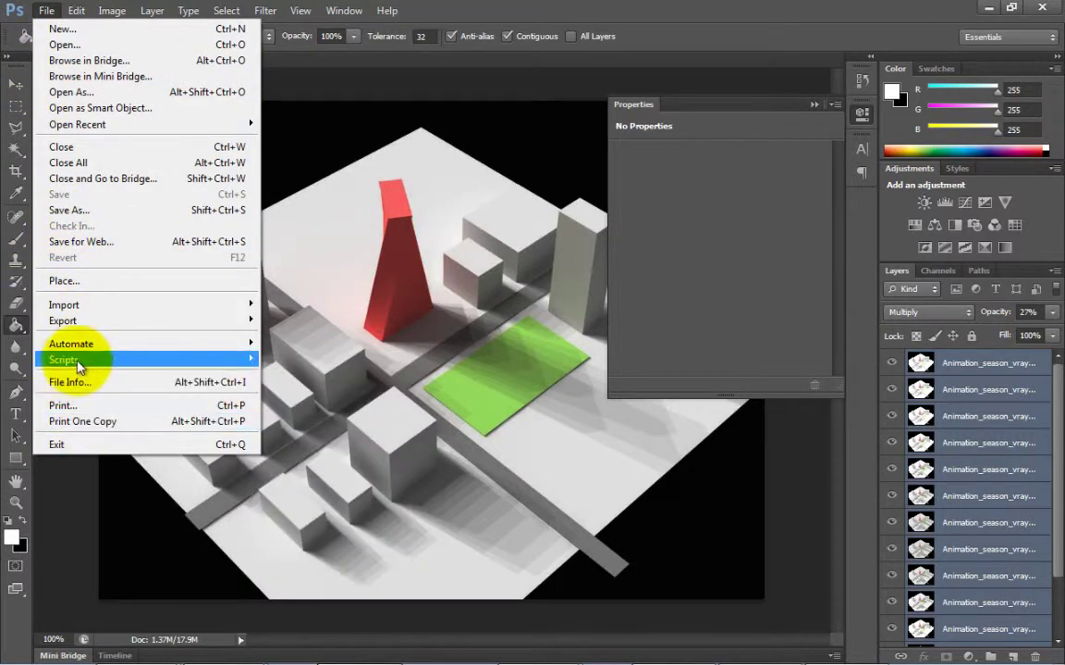
{"action": "mouse_move", "coordinate": [139, 366]}
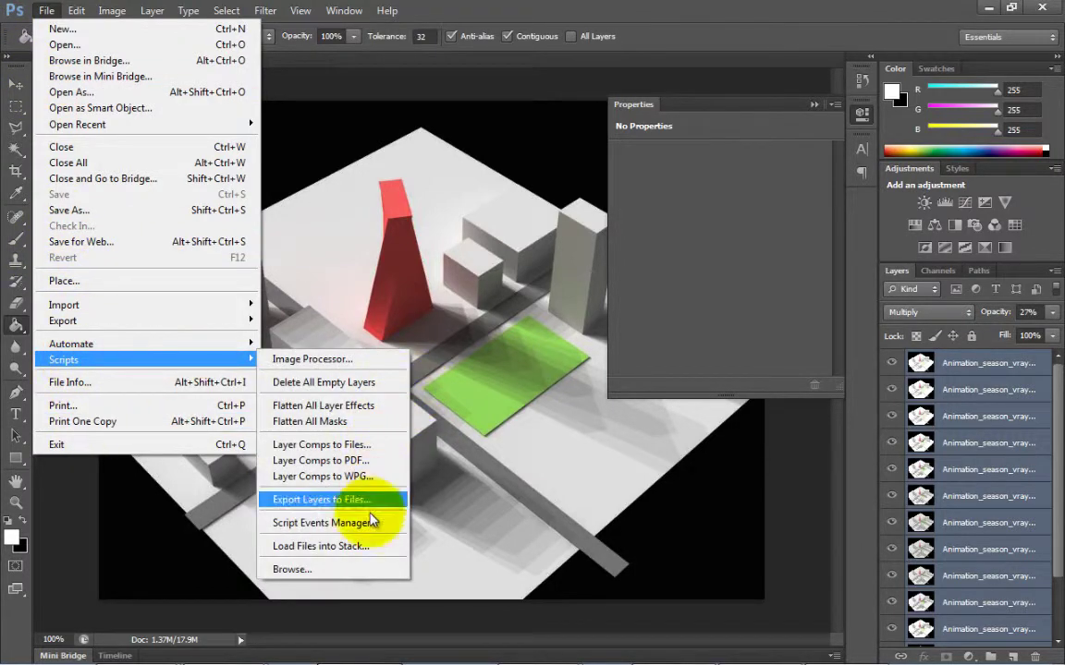
{"action": "left_click", "coordinate": [365, 547]}
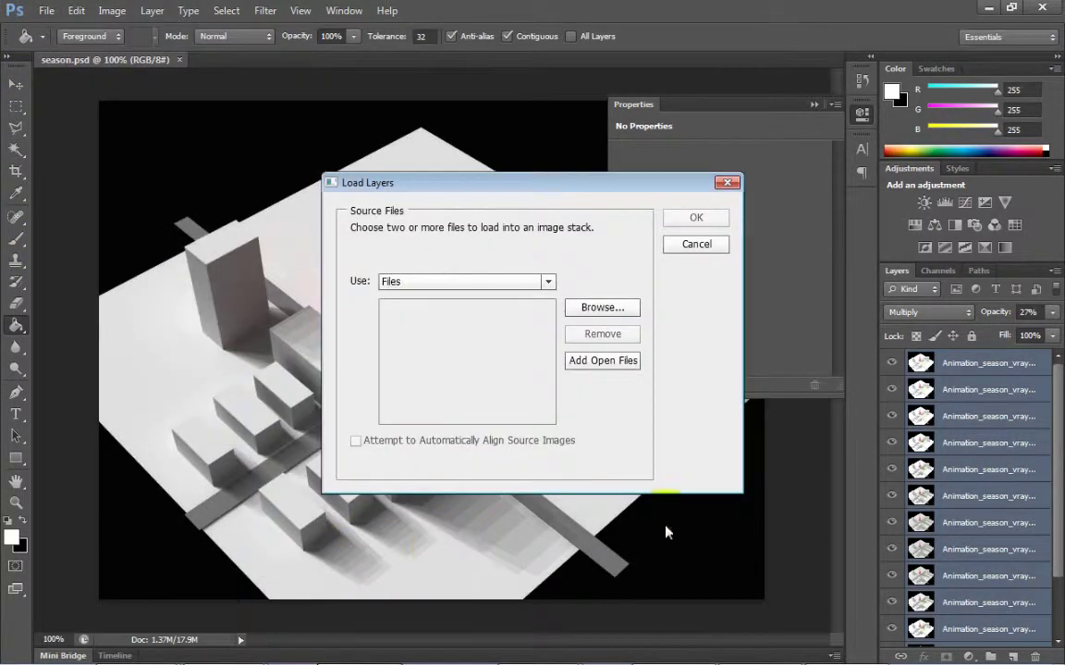
{"action": "left_click", "coordinate": [585, 305]}
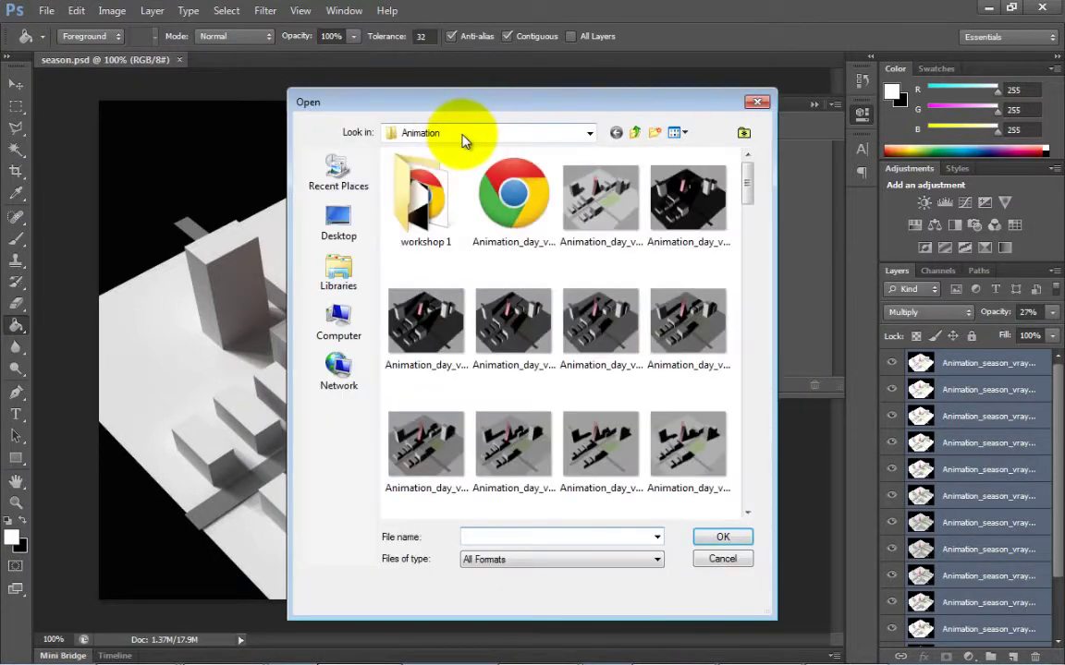
{"action": "double_click", "coordinate": [428, 194]}
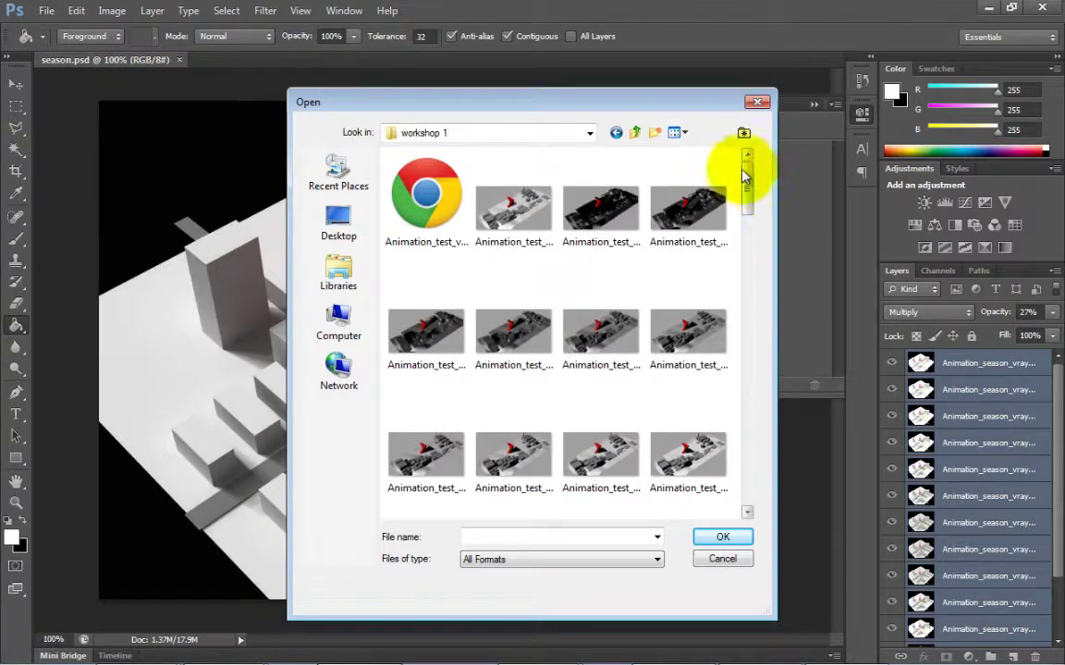
{"action": "left_click_drag", "start_coordinate": [745, 175], "coordinate": [707, 313]}
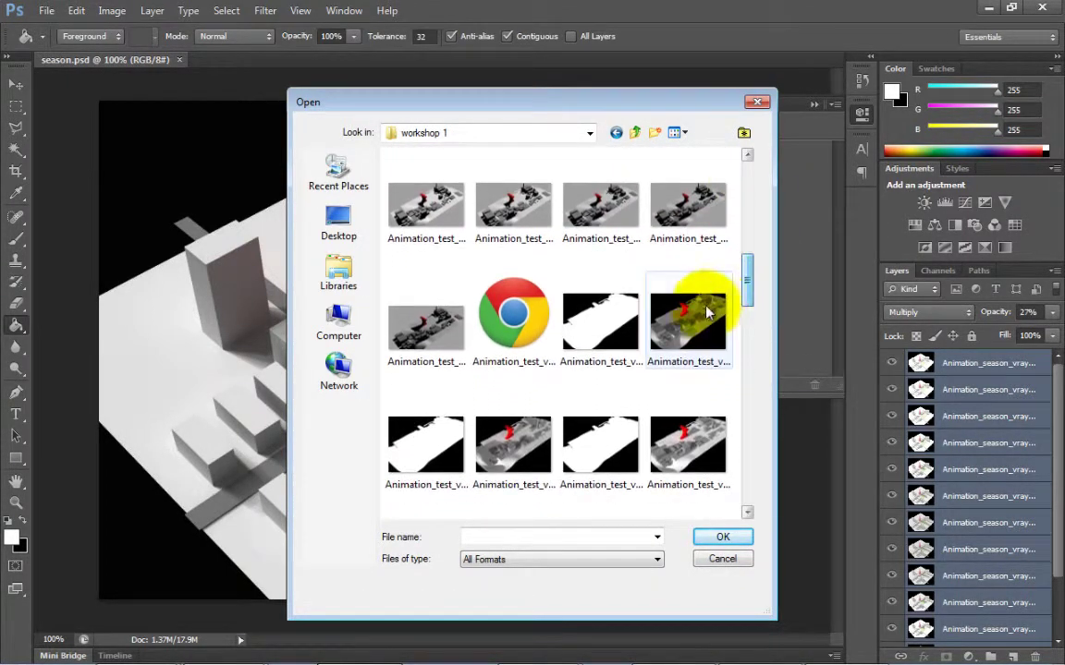
{"action": "left_click", "coordinate": [703, 319]}
{"action": "key", "text": "shift+End"}
{"action": "left_click", "coordinate": [730, 539]}
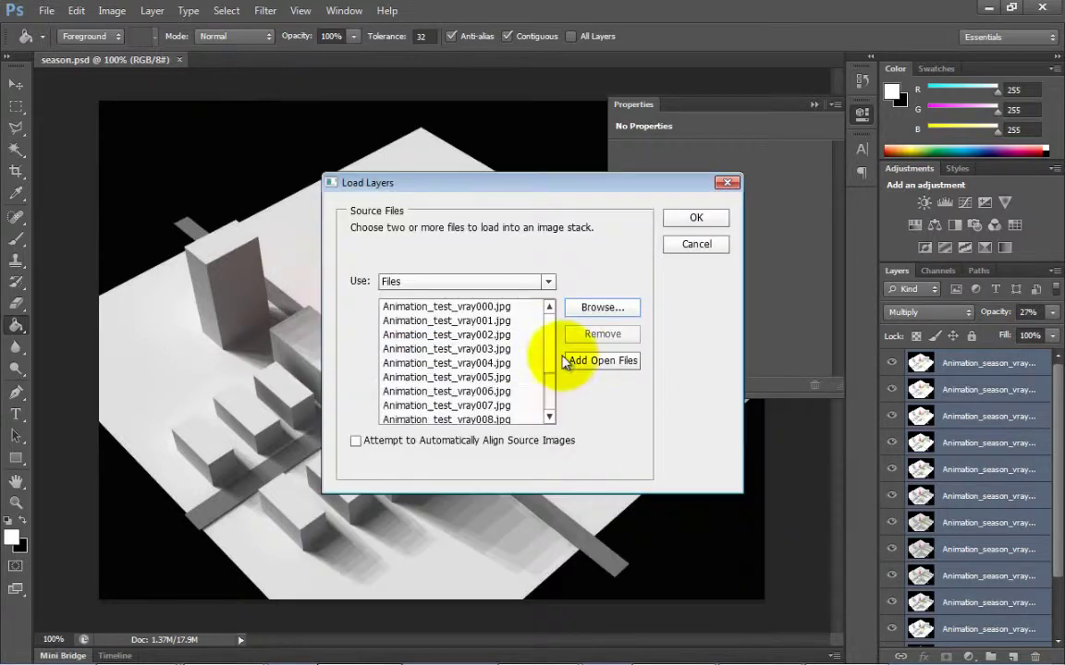
{"action": "left_click", "coordinate": [695, 222]}
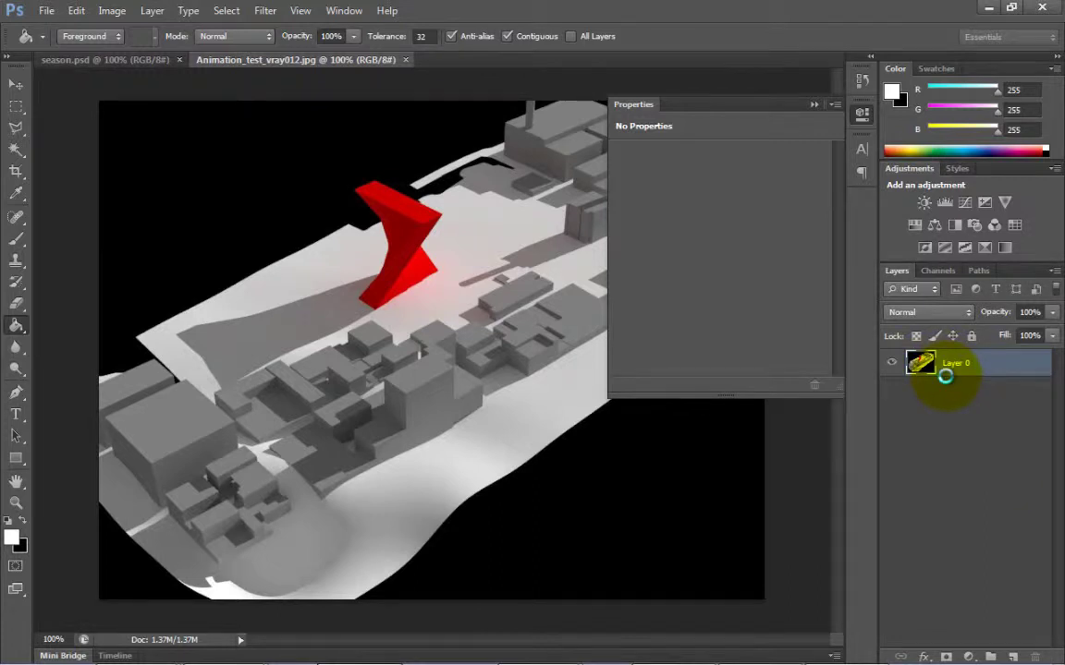
Select all Animation_test_vray frame layers and set their blend mode to Multiply
{"action": "scroll", "coordinate": [970, 610], "scroll_direction": "up", "scroll_amount": 2}
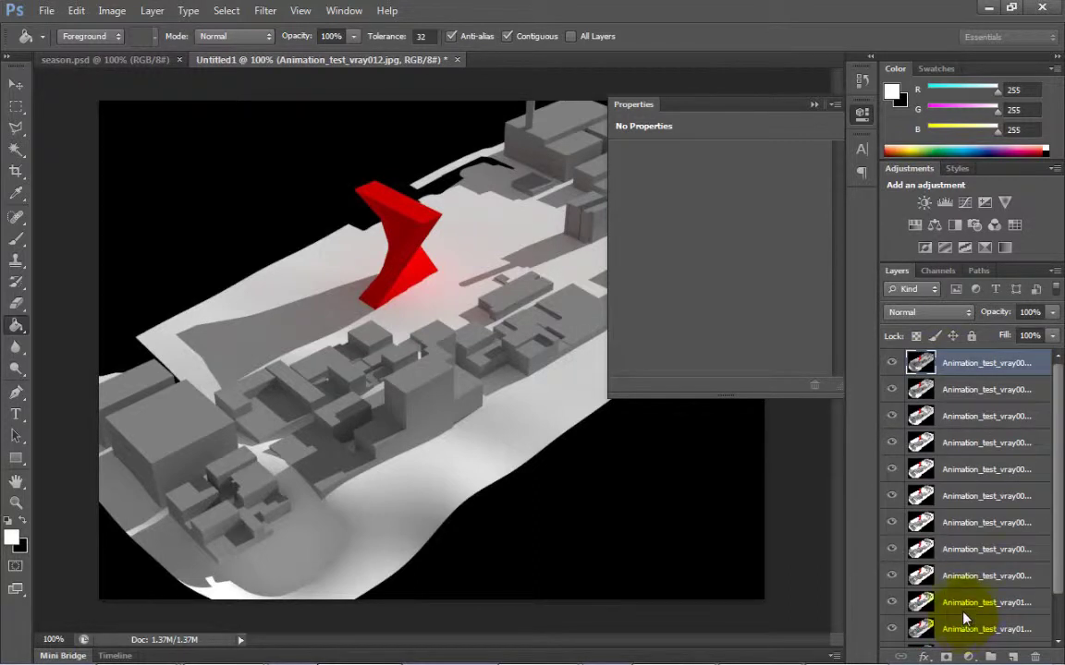
{"action": "scroll", "coordinate": [964, 617], "scroll_direction": "down", "scroll_amount": 2}
{"action": "scroll", "coordinate": [970, 610], "scroll_direction": "up", "scroll_amount": 2}
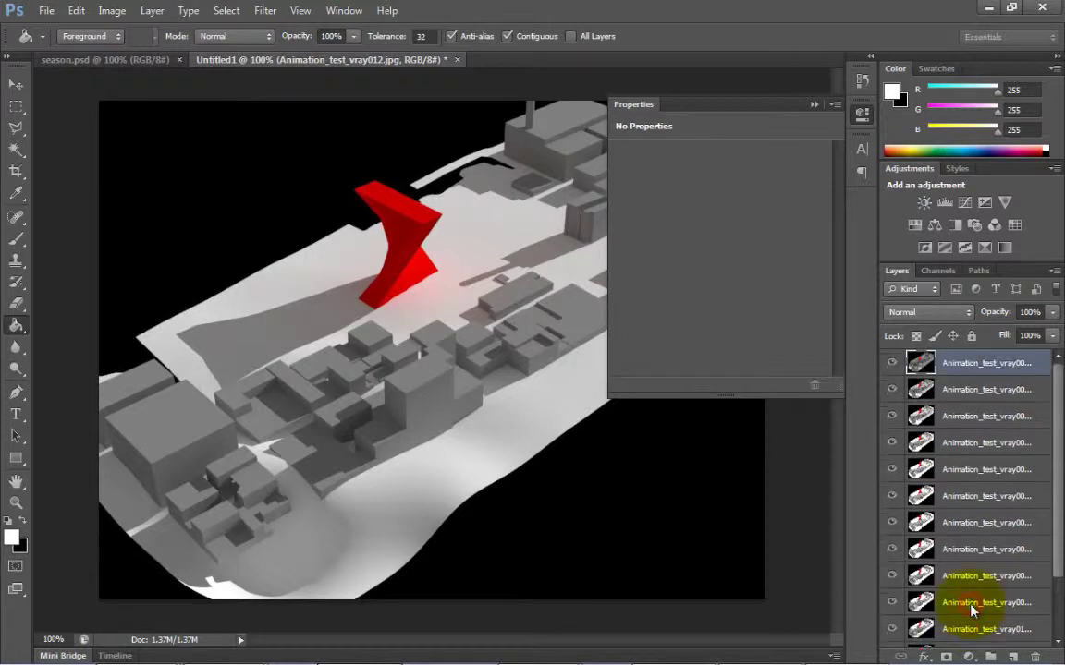
{"action": "left_click", "coordinate": [981, 628], "text": "shift"}
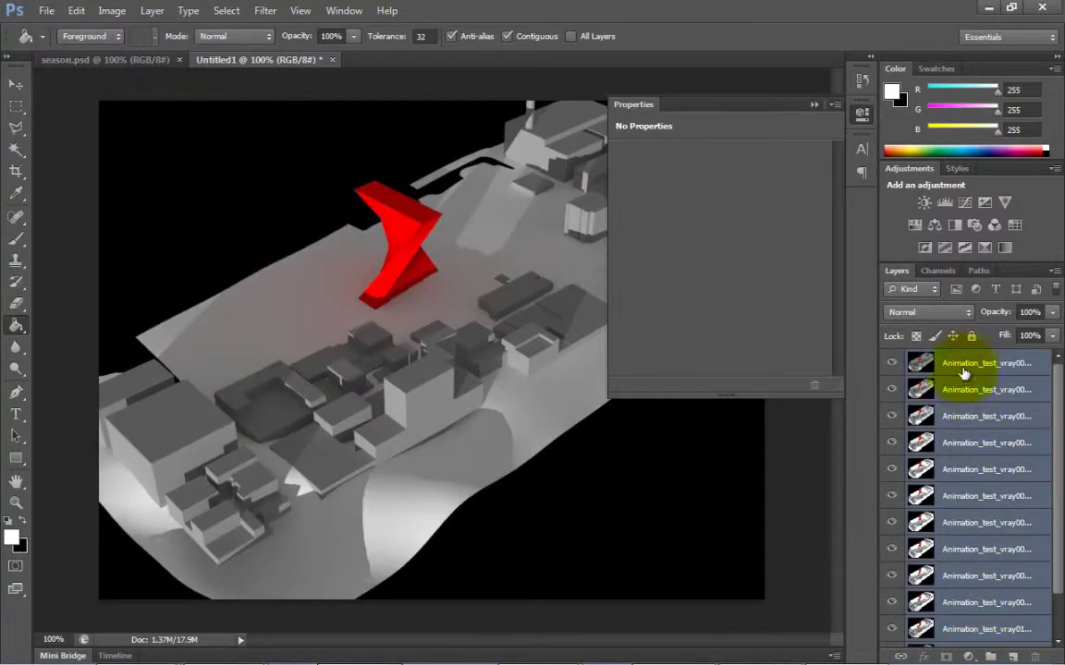
{"action": "left_click", "coordinate": [915, 319]}
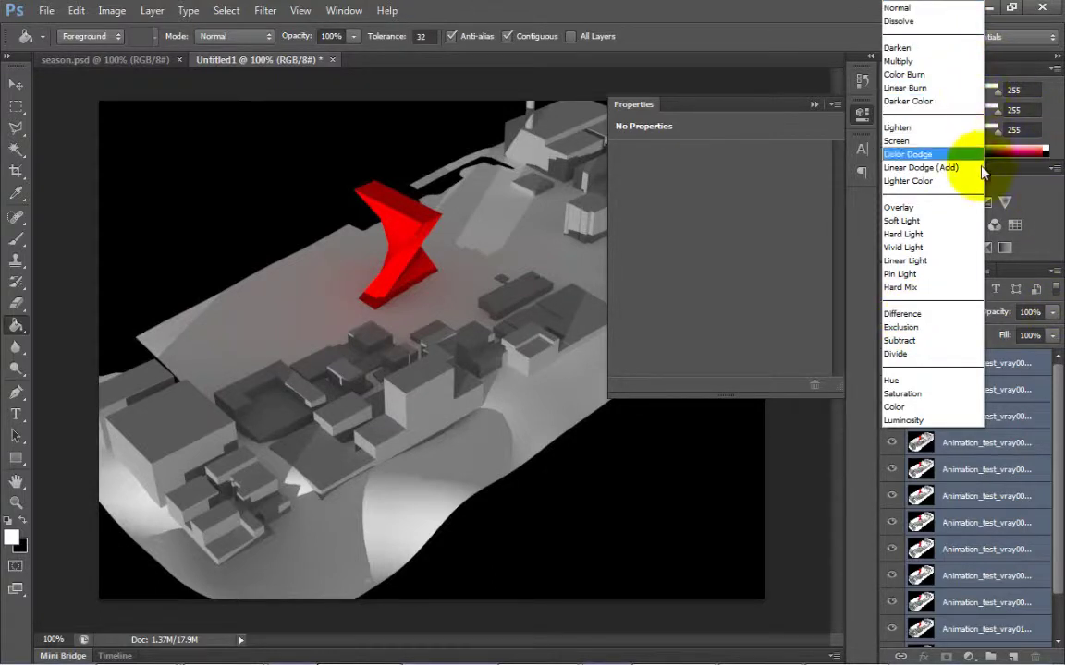
{"action": "left_click", "coordinate": [921, 61]}
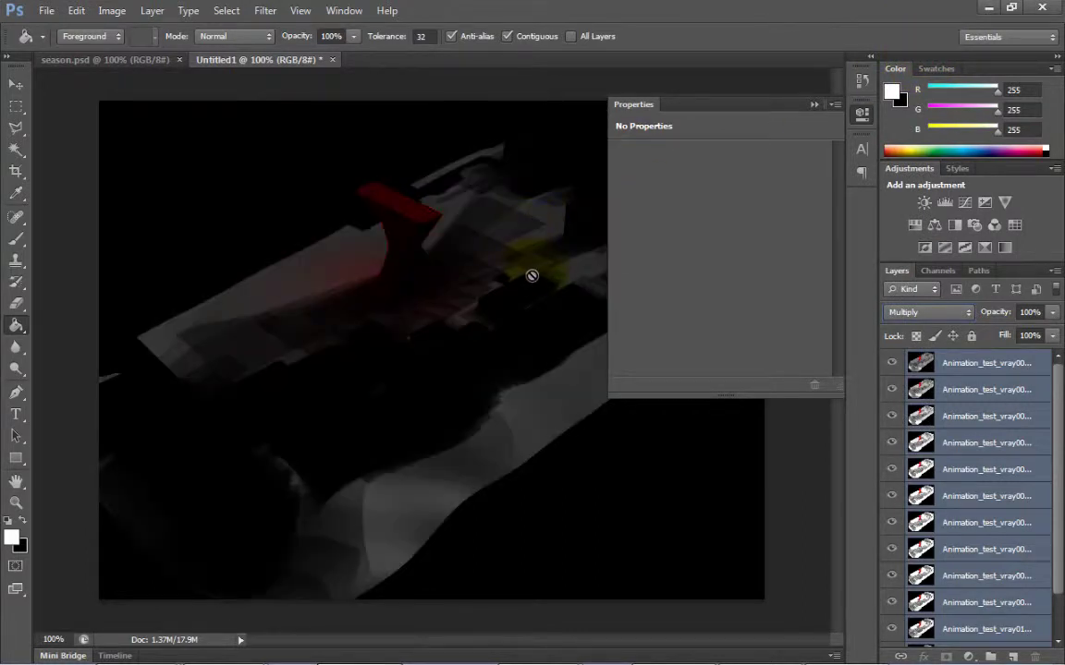
{"action": "right_click", "coordinate": [508, 291], "text": "shift"}
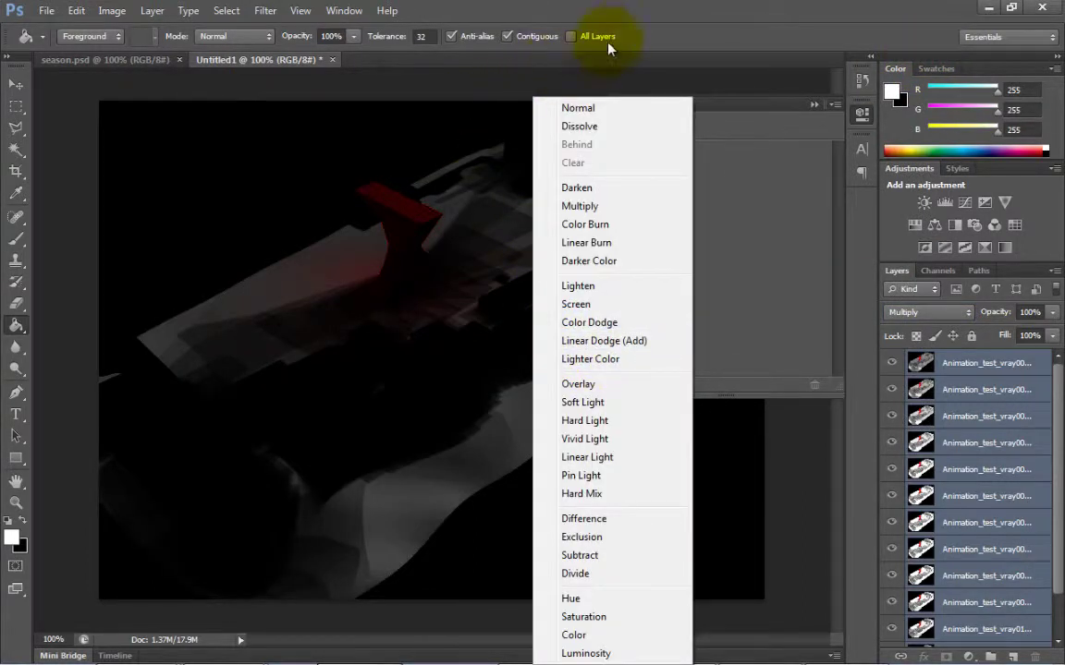
{"action": "left_click", "coordinate": [642, 21]}
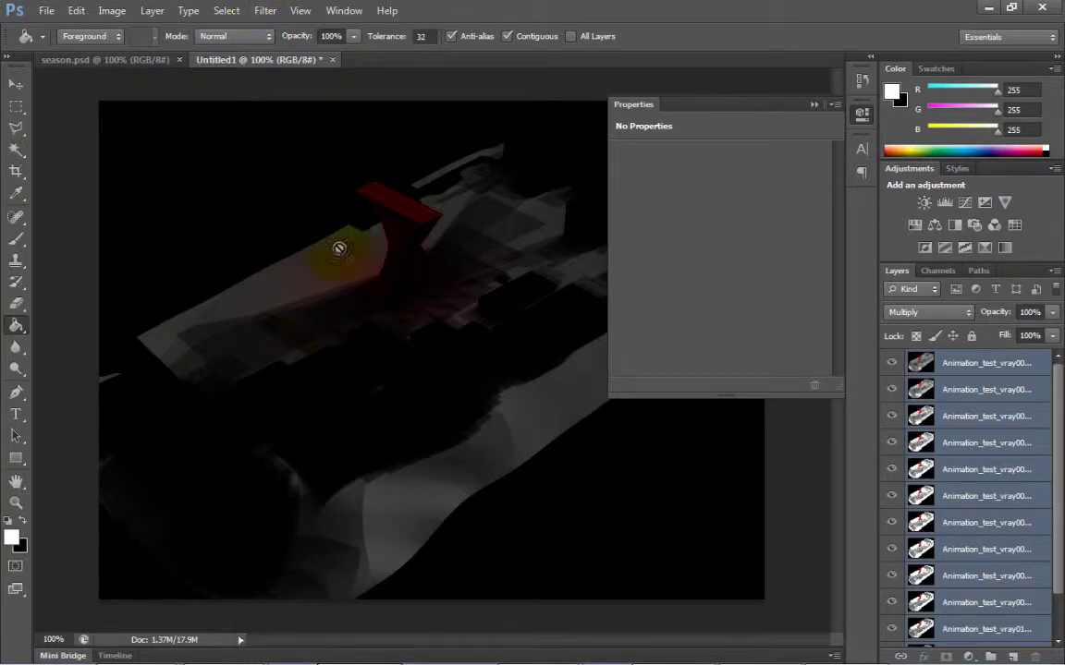
Lower the frame layers to 27% opacity and place a new Layer 1 at the stack's bottom
{"action": "left_click_drag", "start_coordinate": [1025, 335], "coordinate": [1001, 334]}
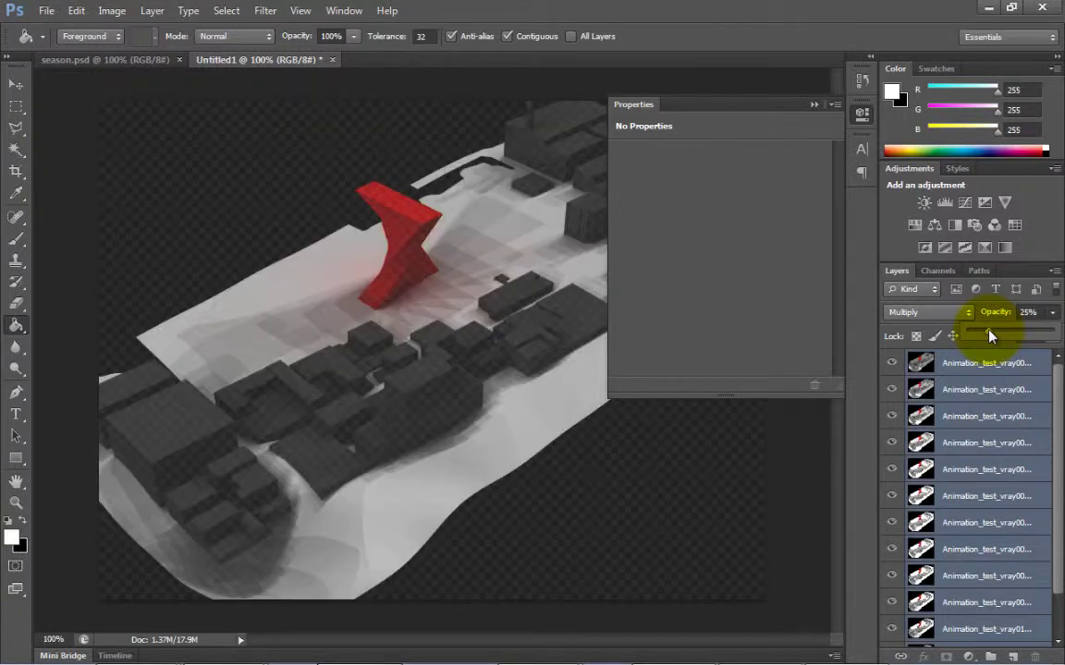
{"action": "left_click_drag", "start_coordinate": [990, 335], "coordinate": [994, 338]}
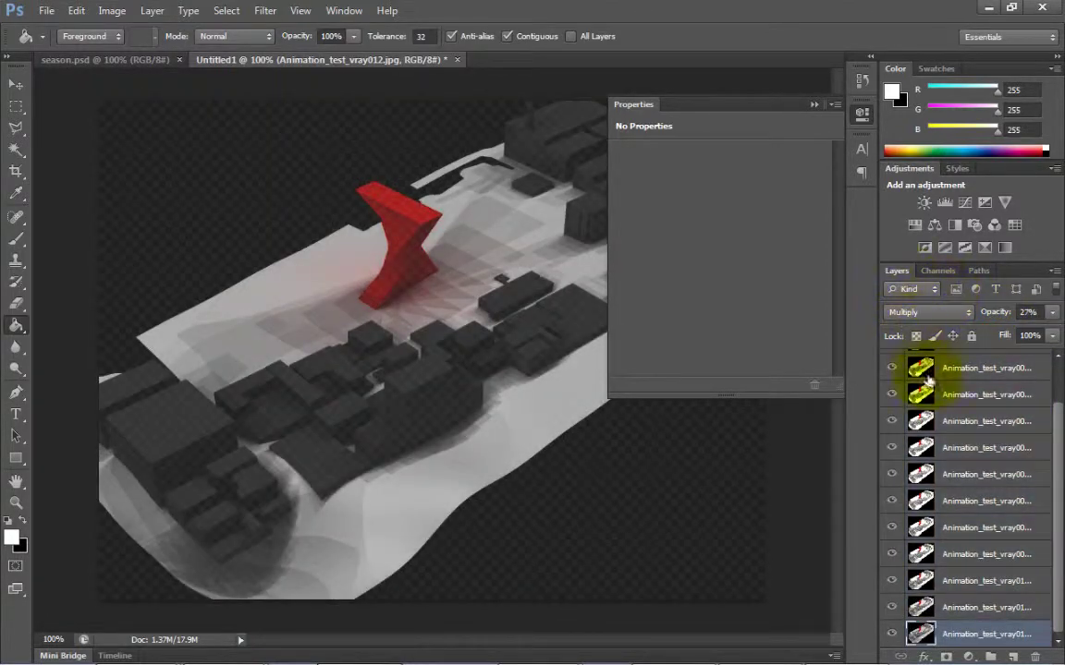
{"action": "left_click", "coordinate": [1013, 657]}
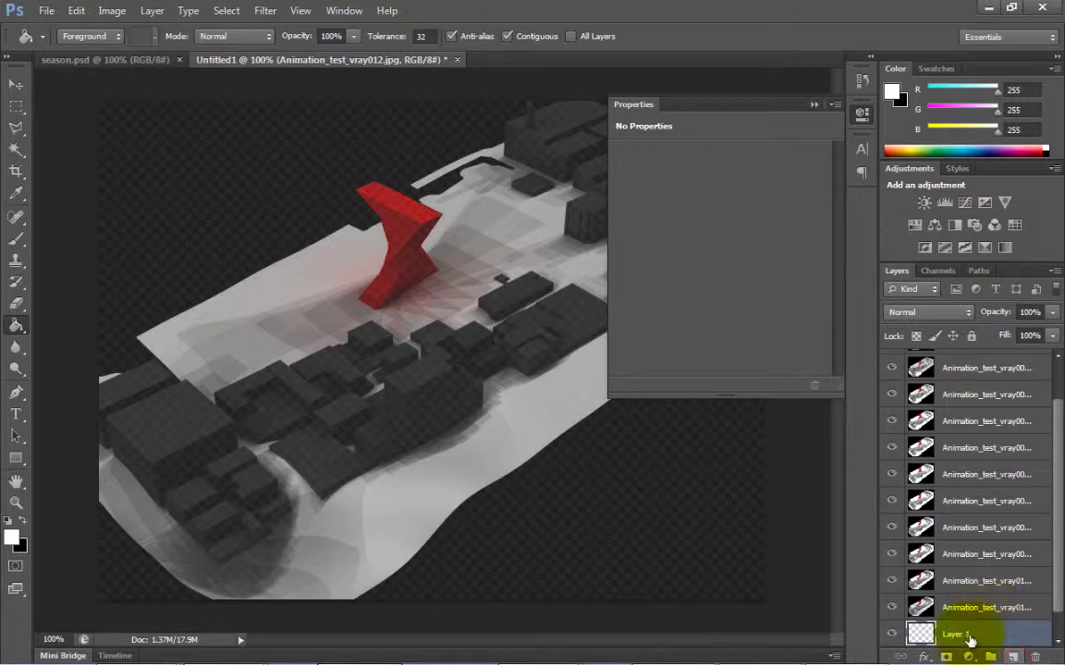
{"action": "left_click_drag", "start_coordinate": [969, 639], "coordinate": [970, 629]}
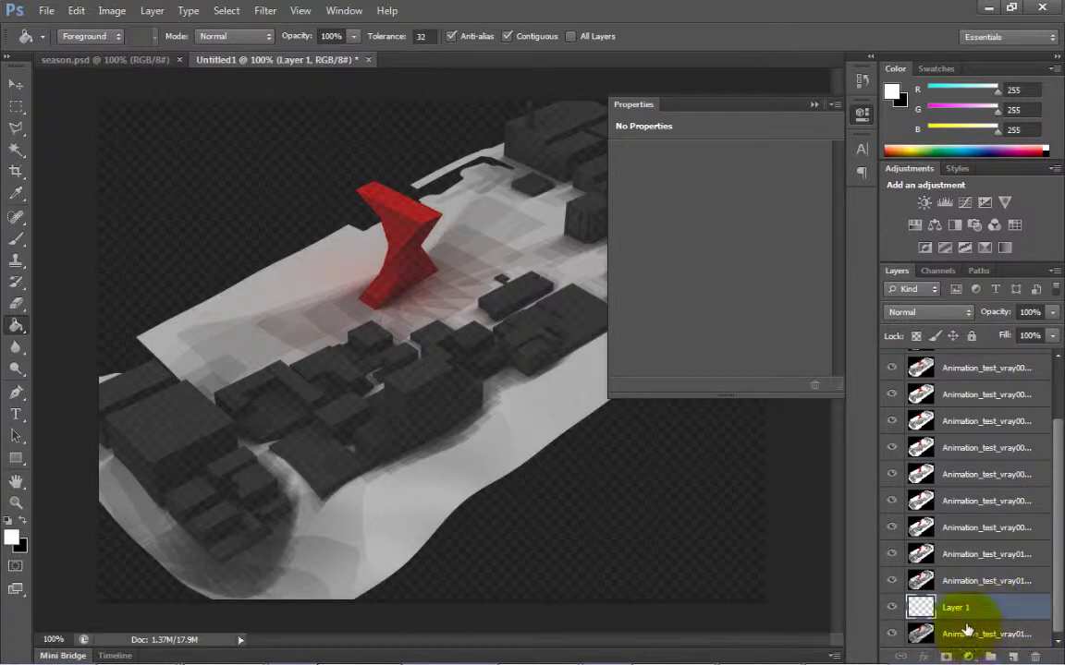
{"action": "left_click_drag", "start_coordinate": [949, 612], "coordinate": [946, 638]}
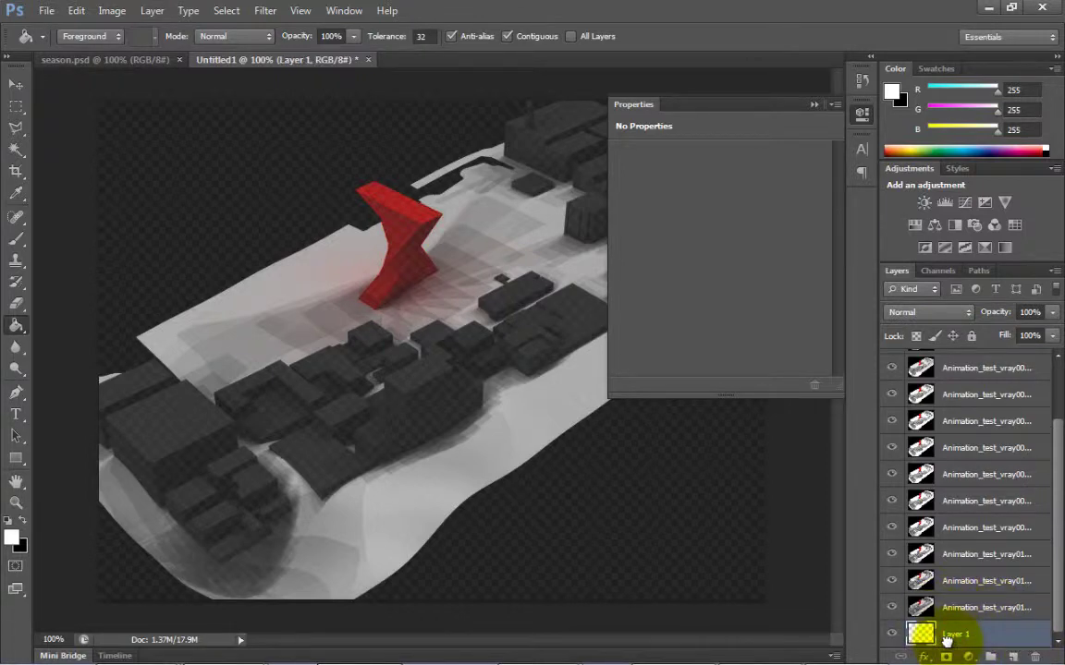
Fill the bottom Layer 1 with white and collapse the Properties panel covering the image
{"action": "left_click", "coordinate": [222, 427]}
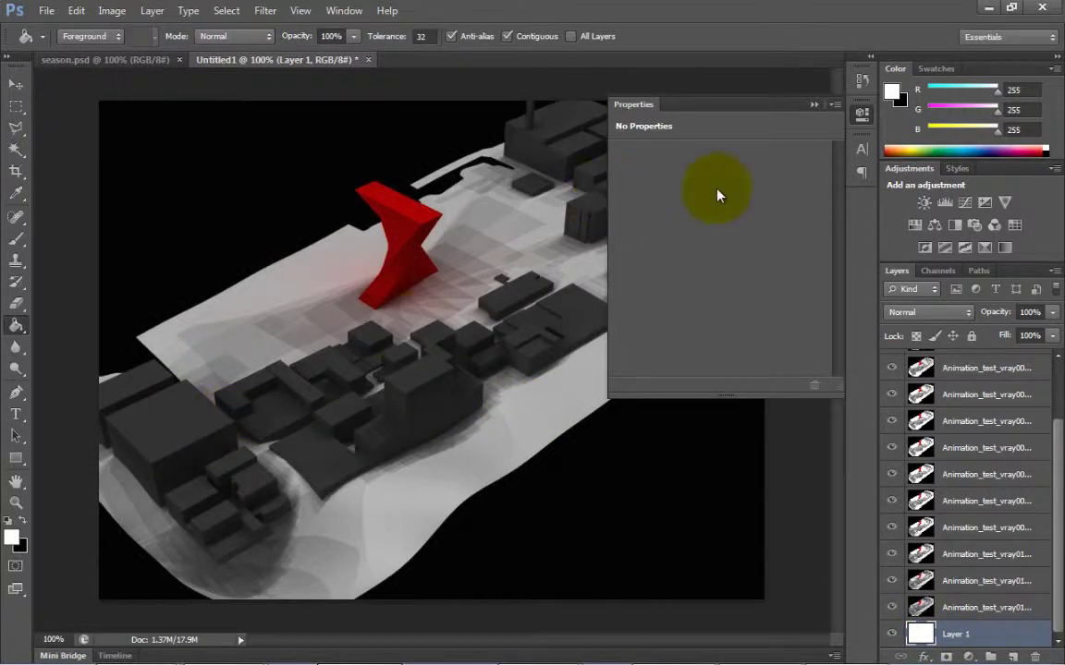
{"action": "left_click", "coordinate": [815, 105]}
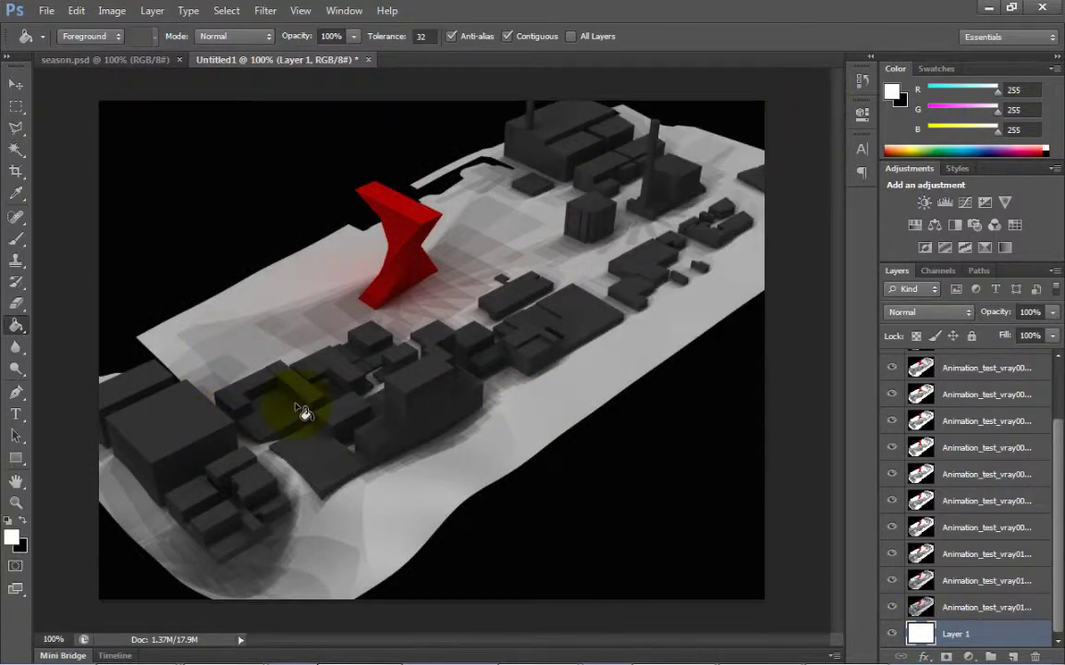